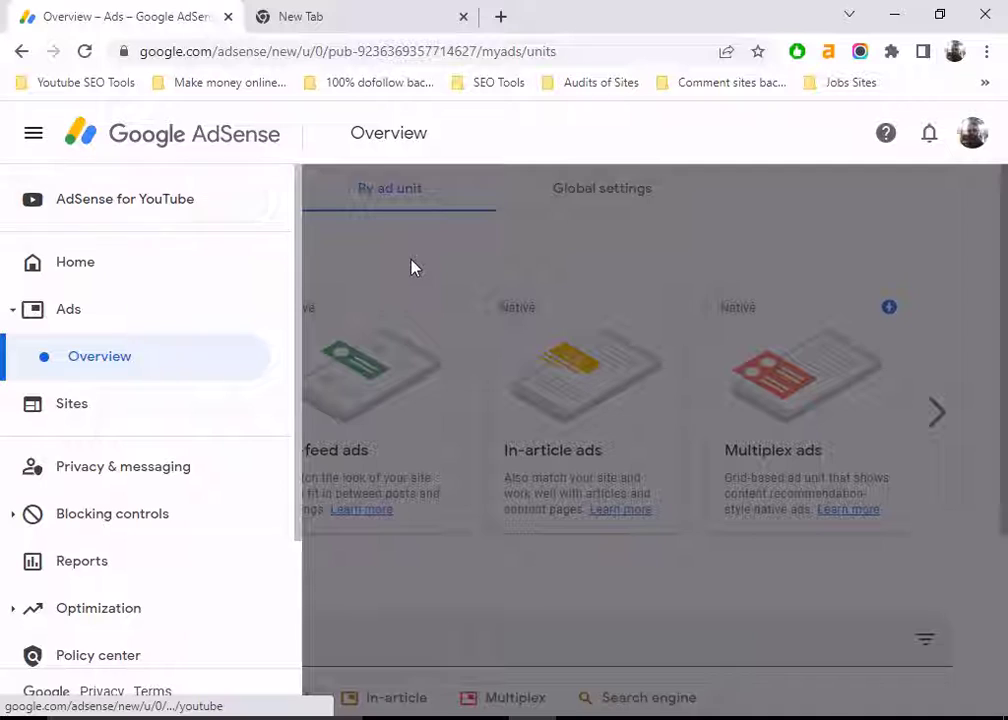
Step: Start a new In-feed ad, choose to create the ad style manually, and pick the Image above template
{"action": "left_click", "coordinate": [412, 268]}
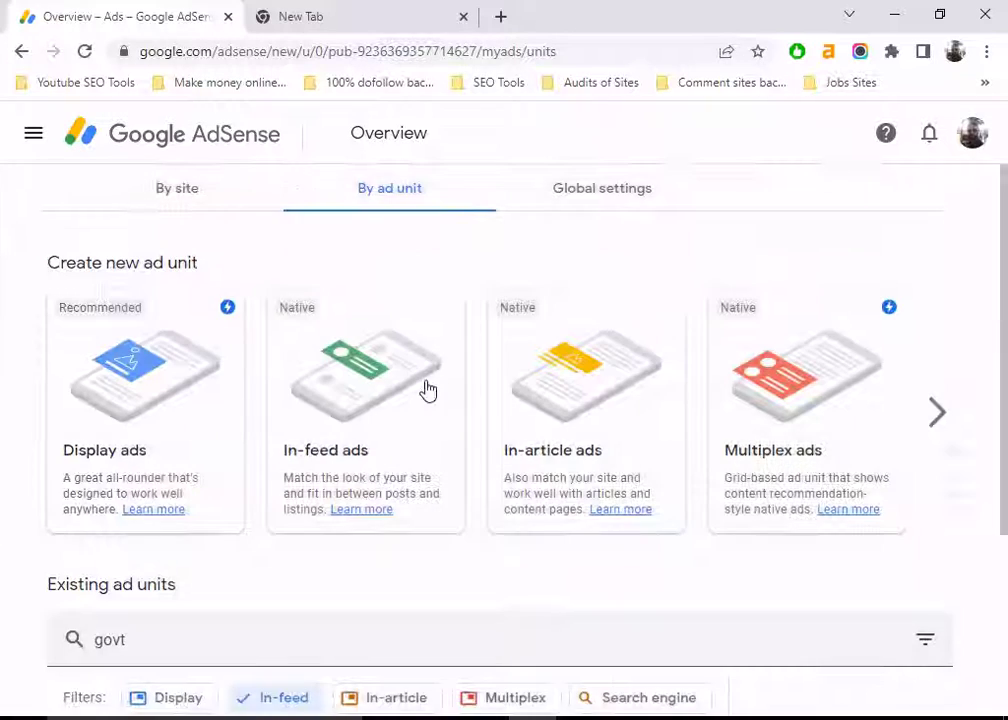
{"action": "left_click", "coordinate": [379, 441]}
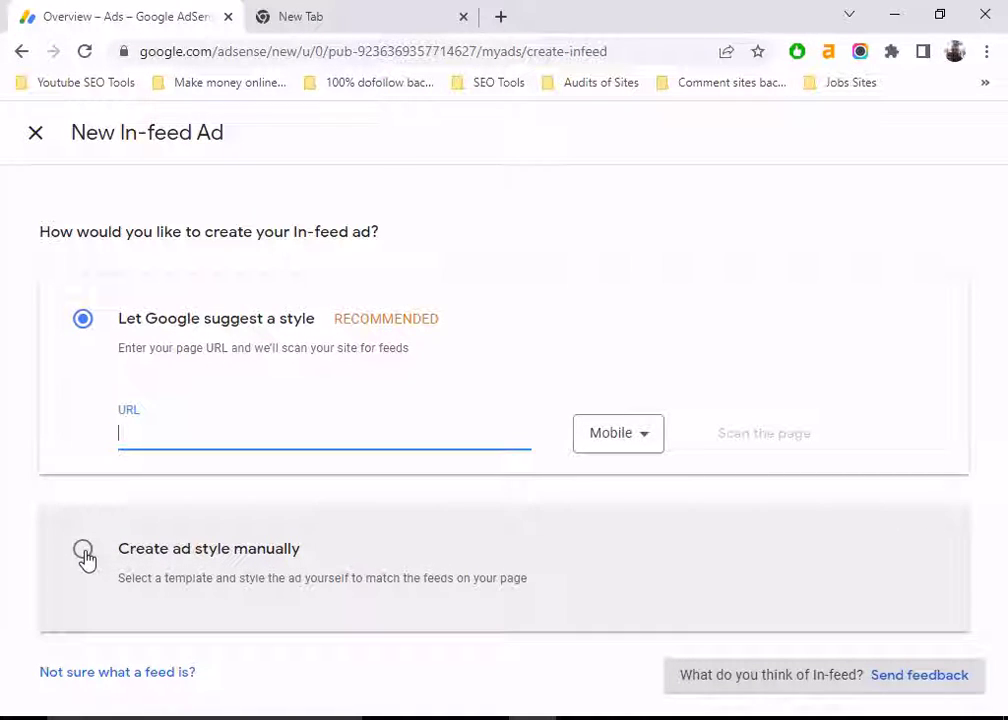
{"action": "left_click", "coordinate": [83, 551]}
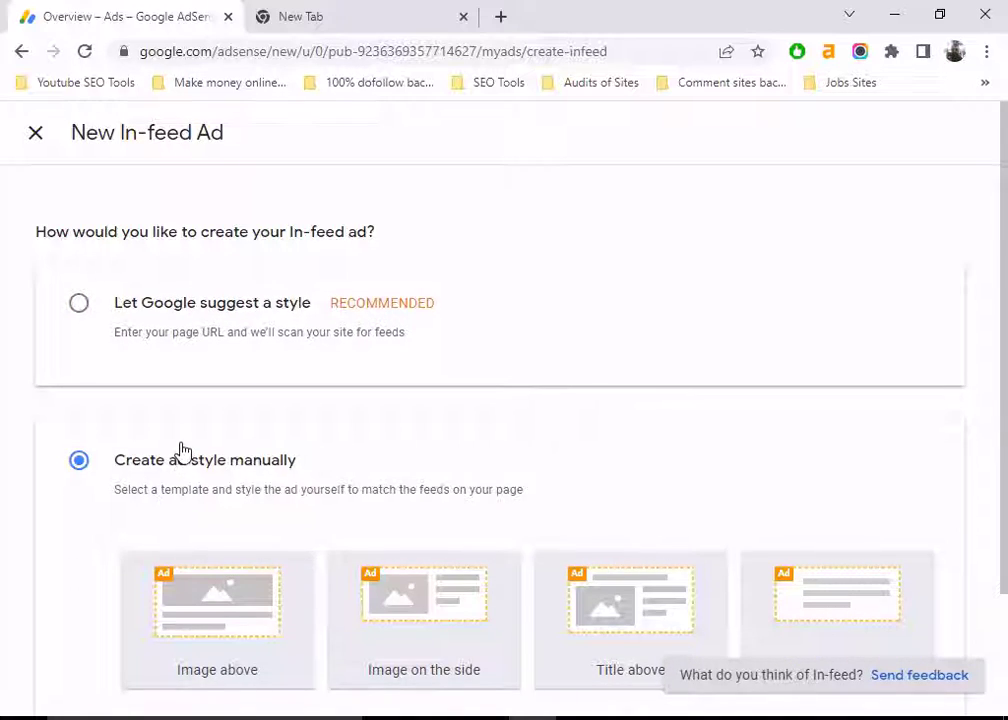
{"action": "scroll", "coordinate": [180, 450], "scroll_direction": "down", "scroll_amount": 2}
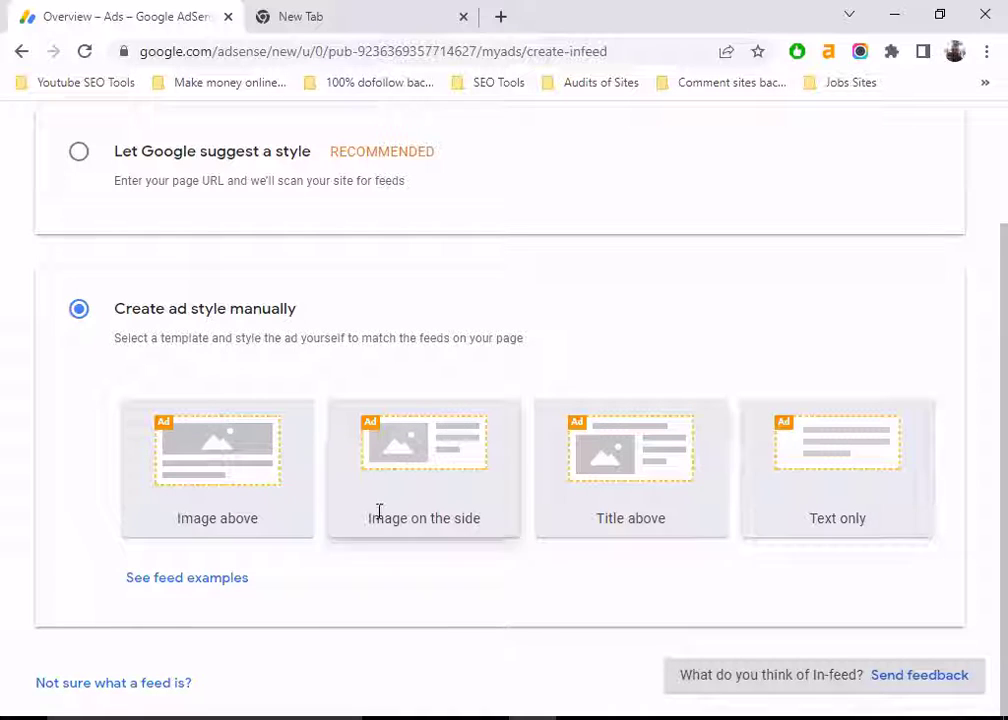
{"action": "left_click", "coordinate": [214, 468]}
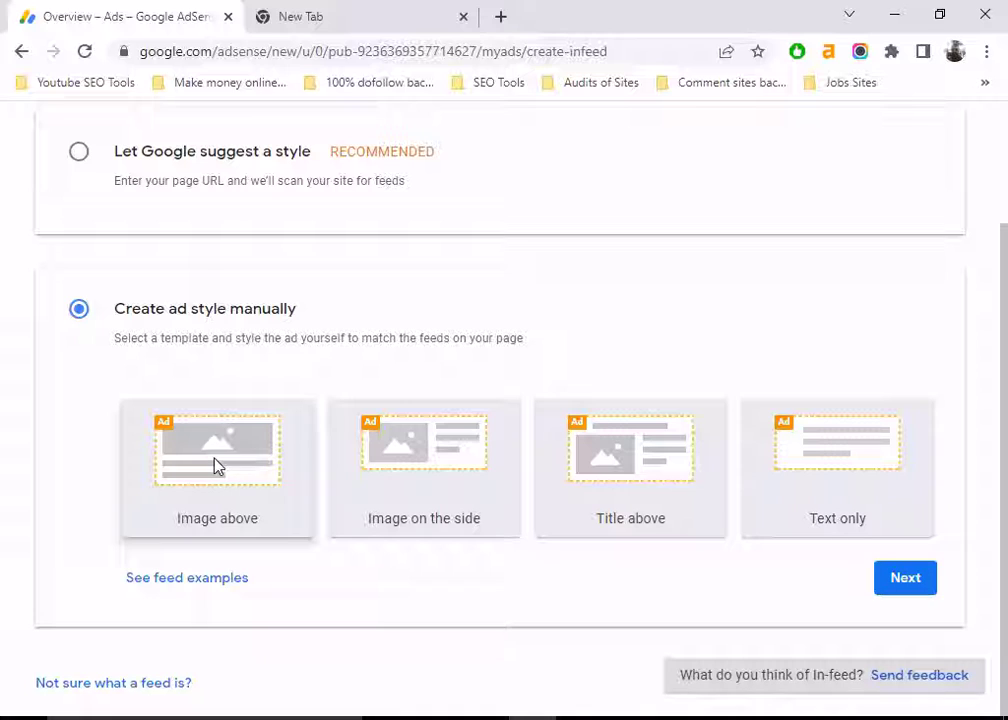
{"action": "left_click", "coordinate": [906, 585]}
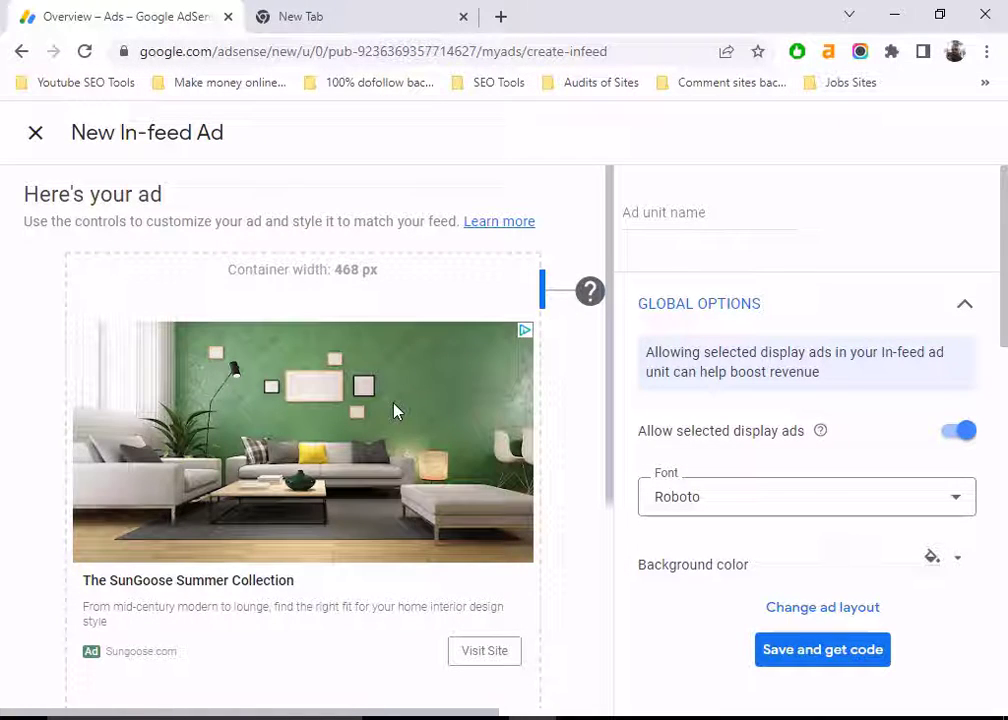
Step: Set the ad's font to Arial in the global options
{"action": "scroll", "coordinate": [396, 415], "scroll_direction": "down", "scroll_amount": 1}
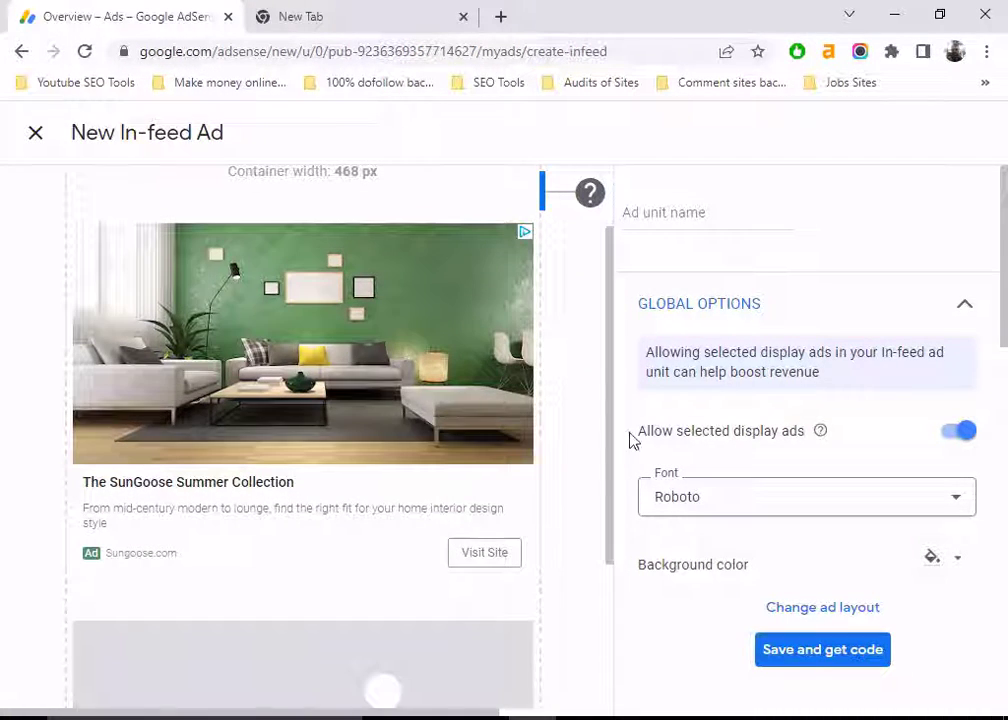
{"action": "scroll", "coordinate": [800, 430], "scroll_direction": "down", "scroll_amount": 1}
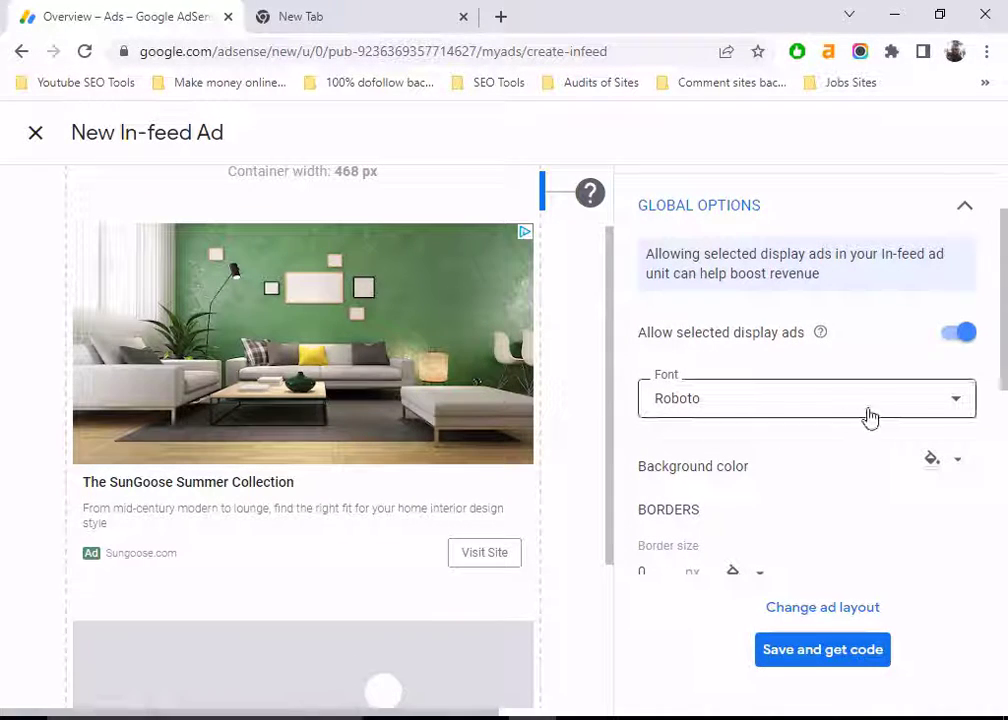
{"action": "left_click", "coordinate": [957, 402]}
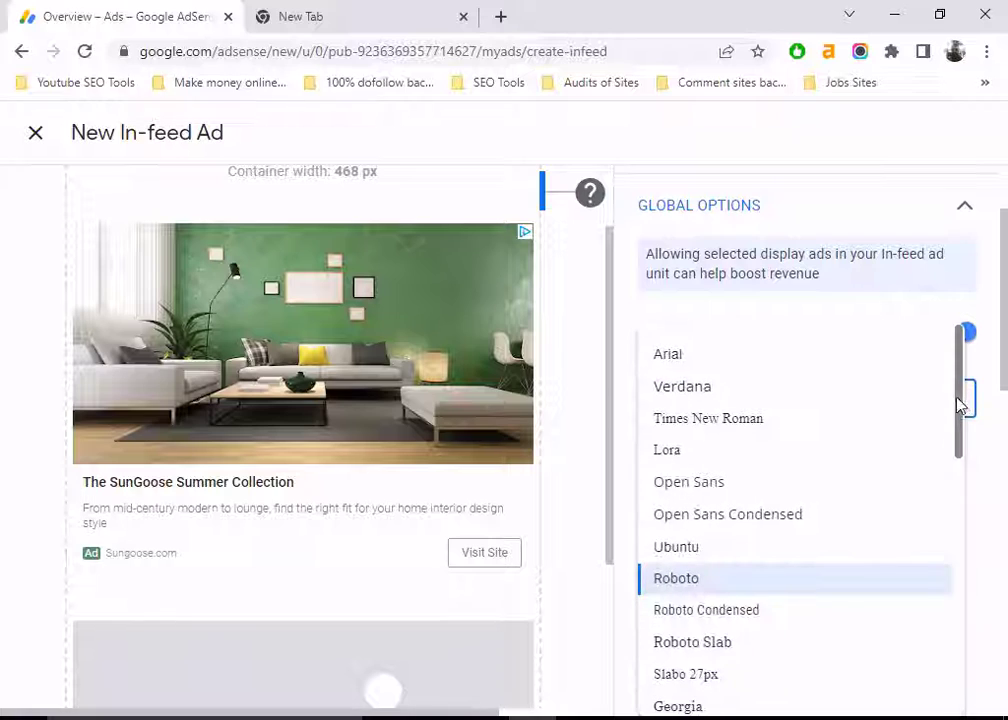
{"action": "left_click", "coordinate": [670, 358]}
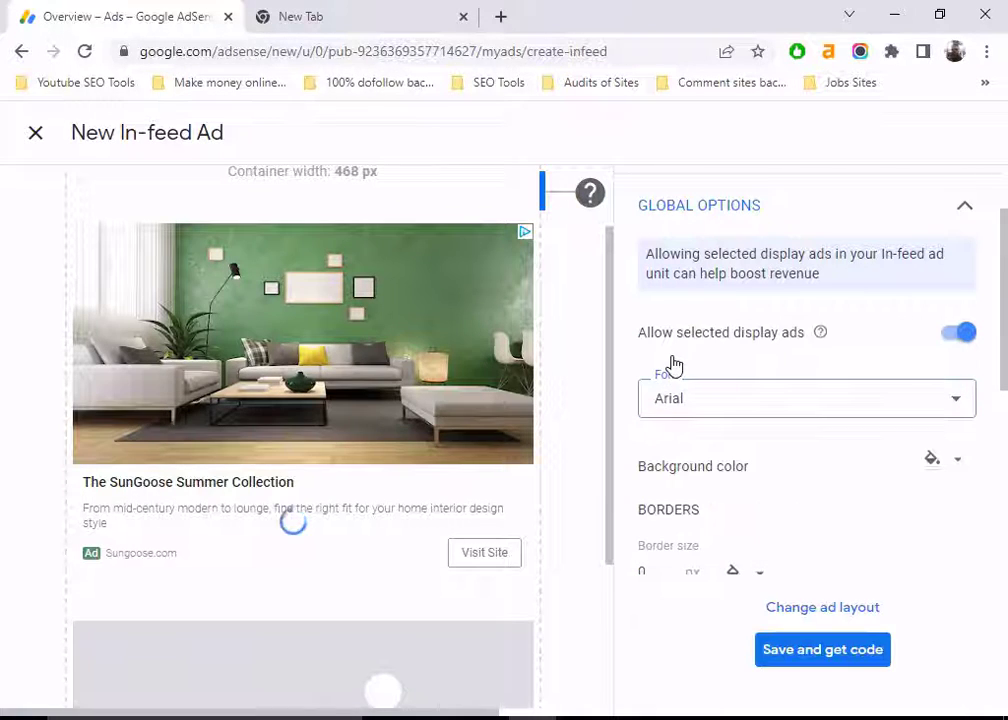
Step: Try a vivid purple as the ad's background color
{"action": "scroll", "coordinate": [812, 466], "scroll_direction": "down", "scroll_amount": 1}
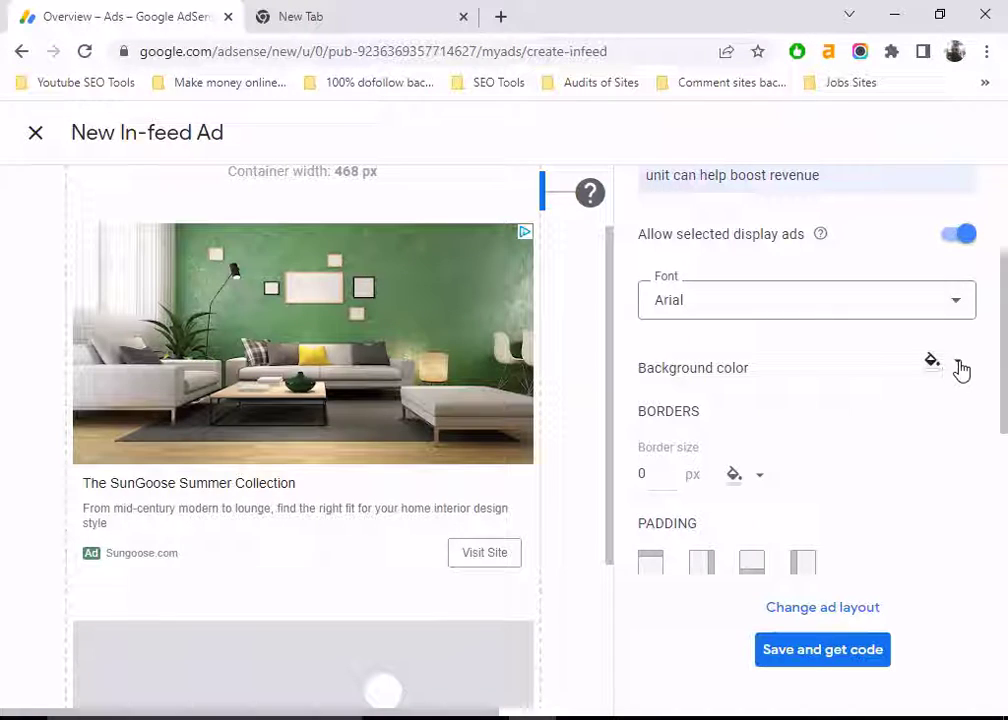
{"action": "left_click", "coordinate": [958, 364]}
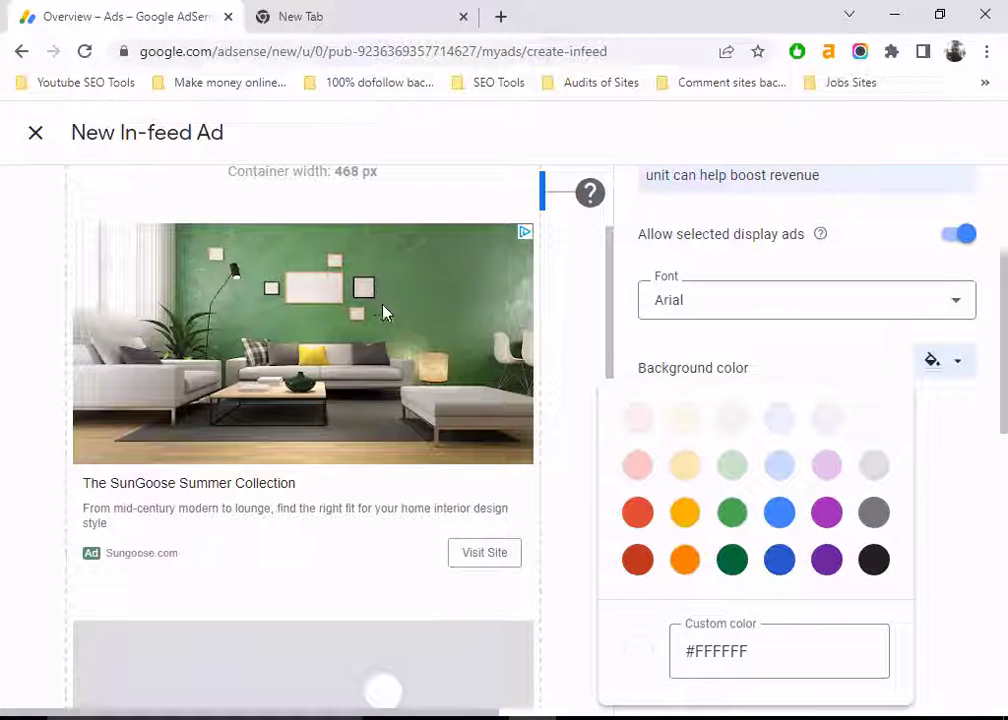
{"action": "left_click", "coordinate": [828, 515]}
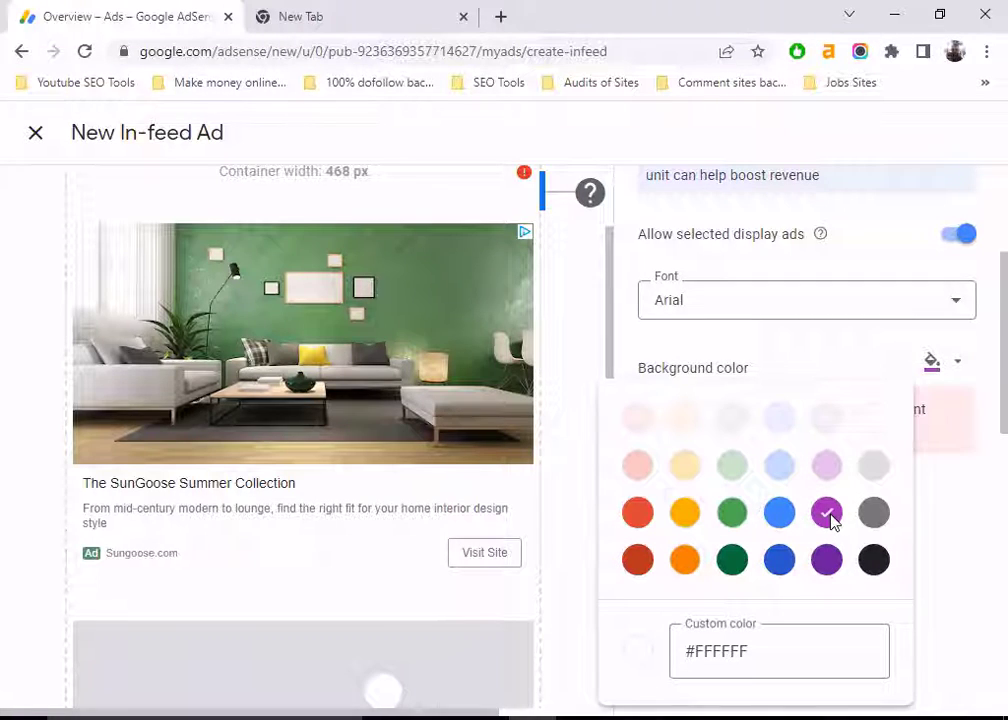
{"action": "left_click", "coordinate": [936, 492]}
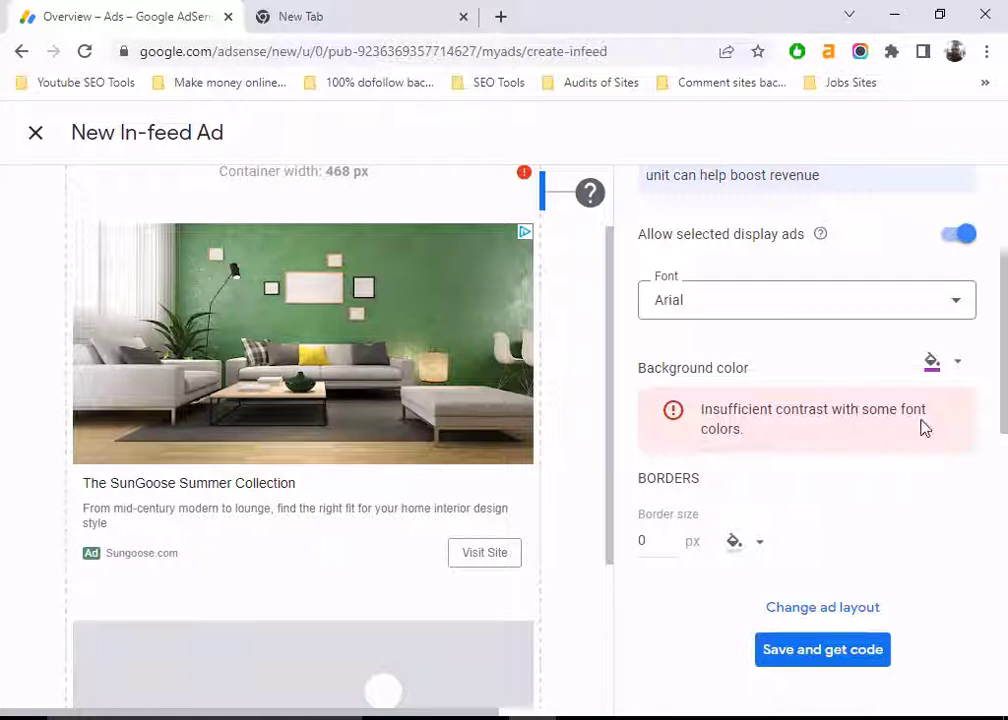
Step: Set the ad's background color to Lighter purple (#f6ecf8)
{"action": "left_click", "coordinate": [960, 363]}
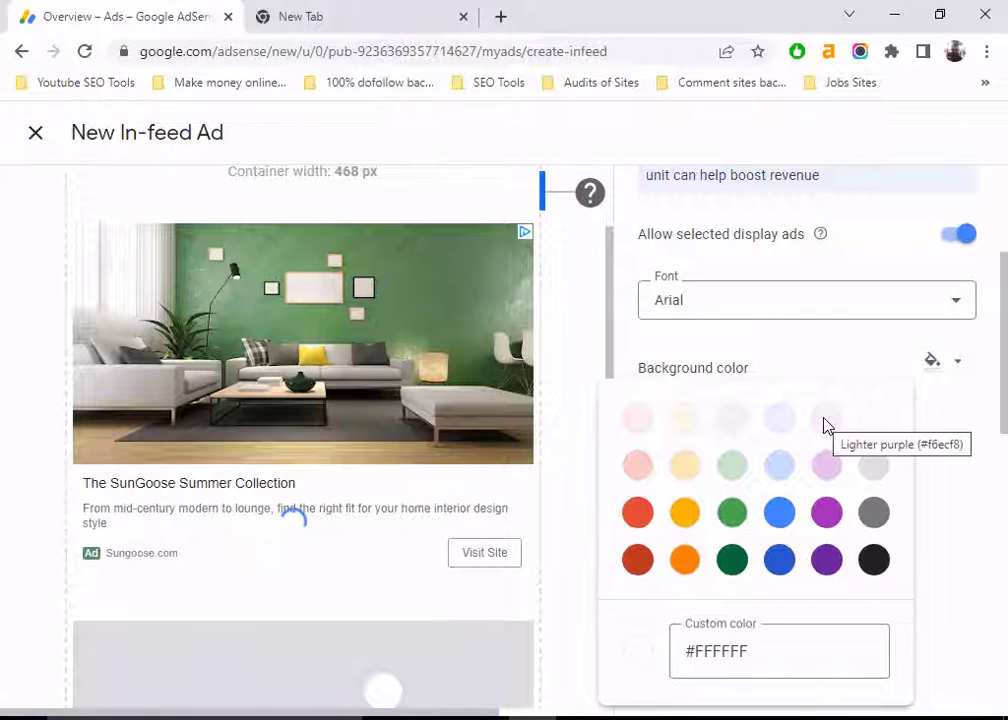
{"action": "left_click", "coordinate": [824, 419]}
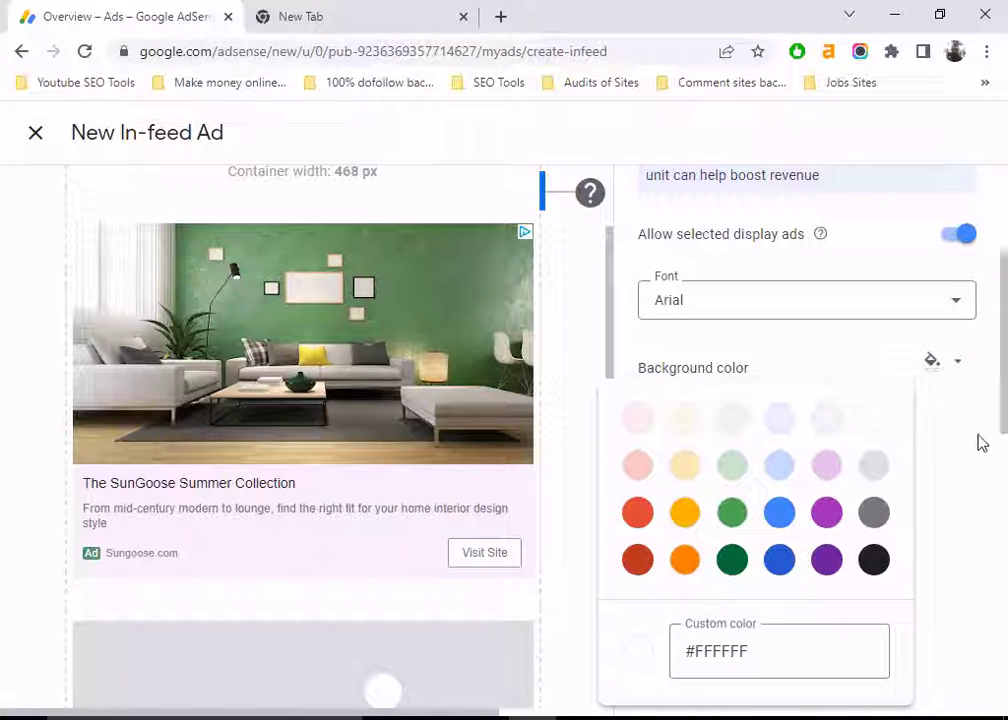
{"action": "left_click", "coordinate": [920, 421]}
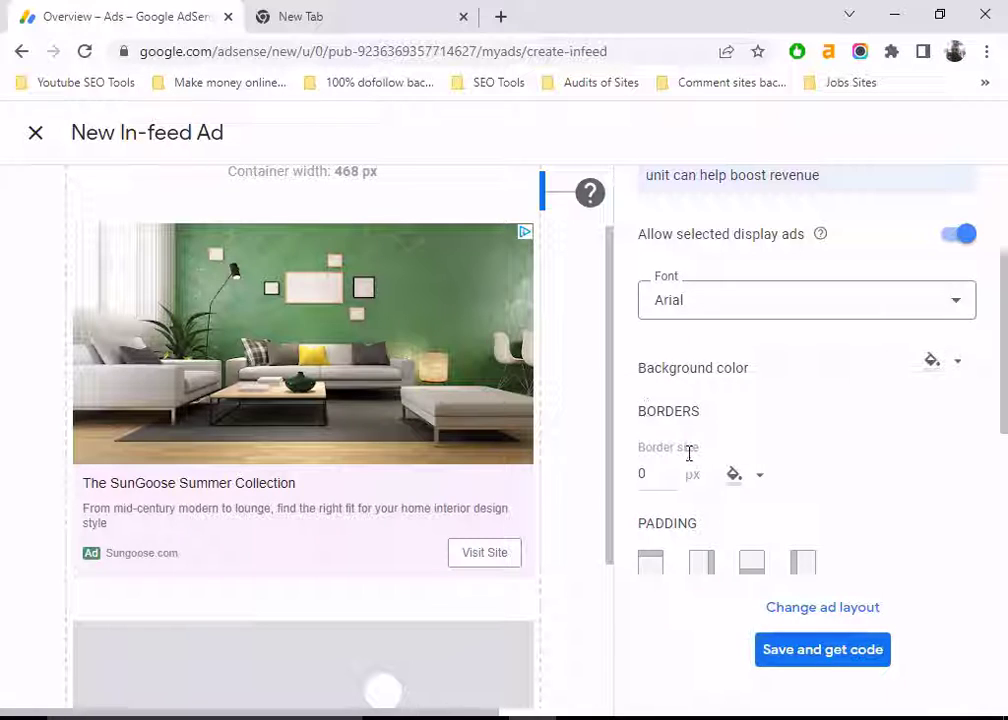
Step: Set the ad's border color to vivid purple
{"action": "scroll", "coordinate": [700, 440], "scroll_direction": "down", "scroll_amount": 1}
{"action": "left_click", "coordinate": [761, 386]}
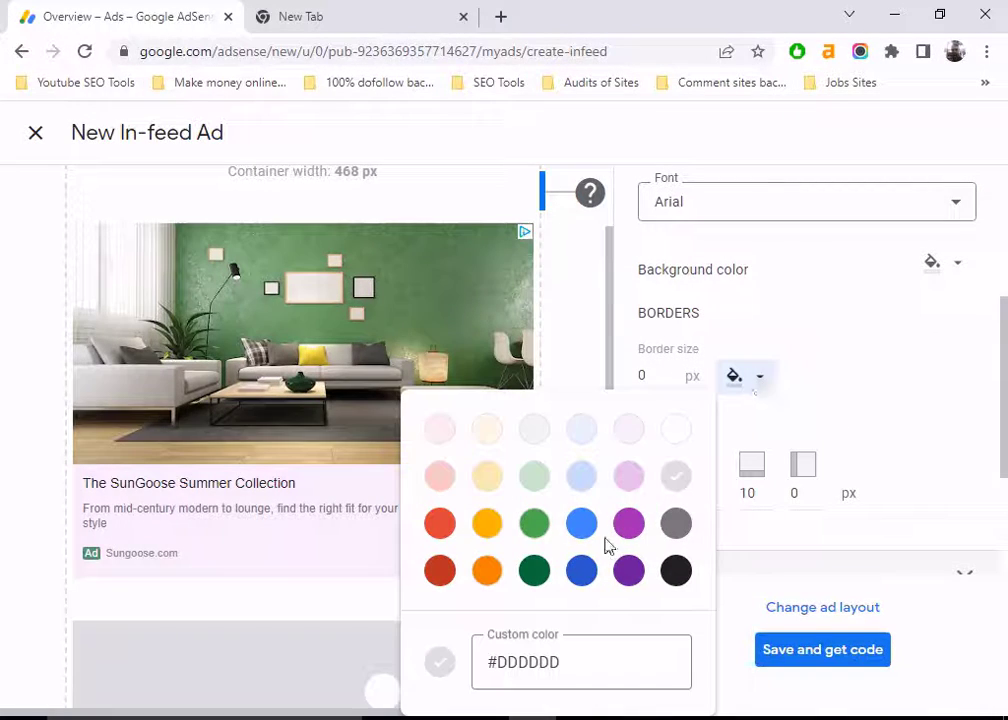
{"action": "left_click", "coordinate": [631, 524]}
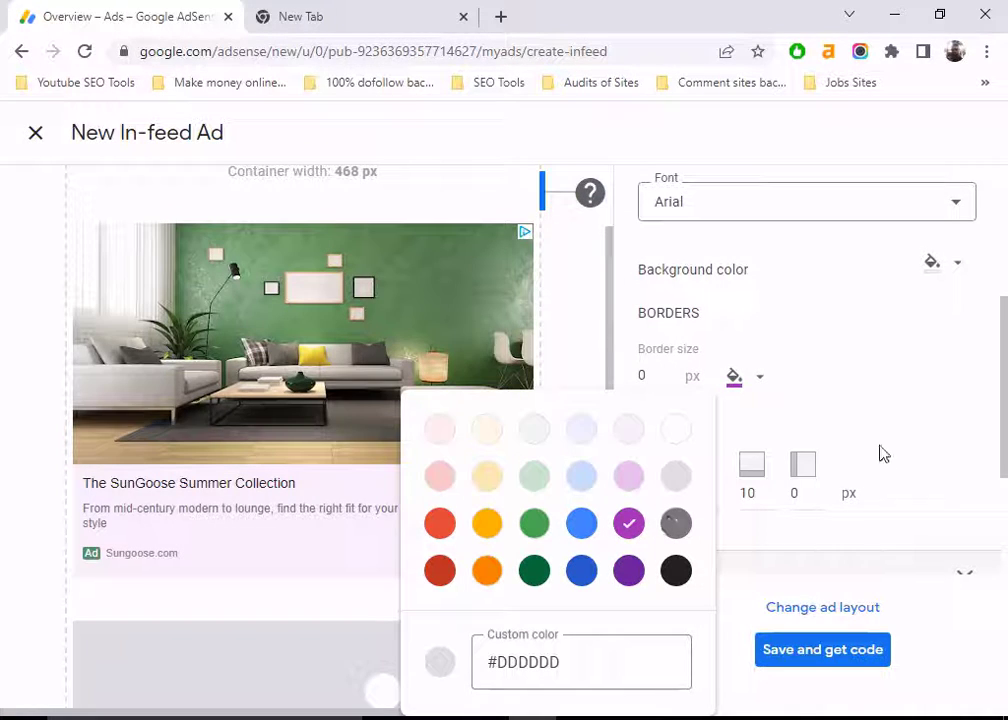
{"action": "left_click", "coordinate": [877, 418]}
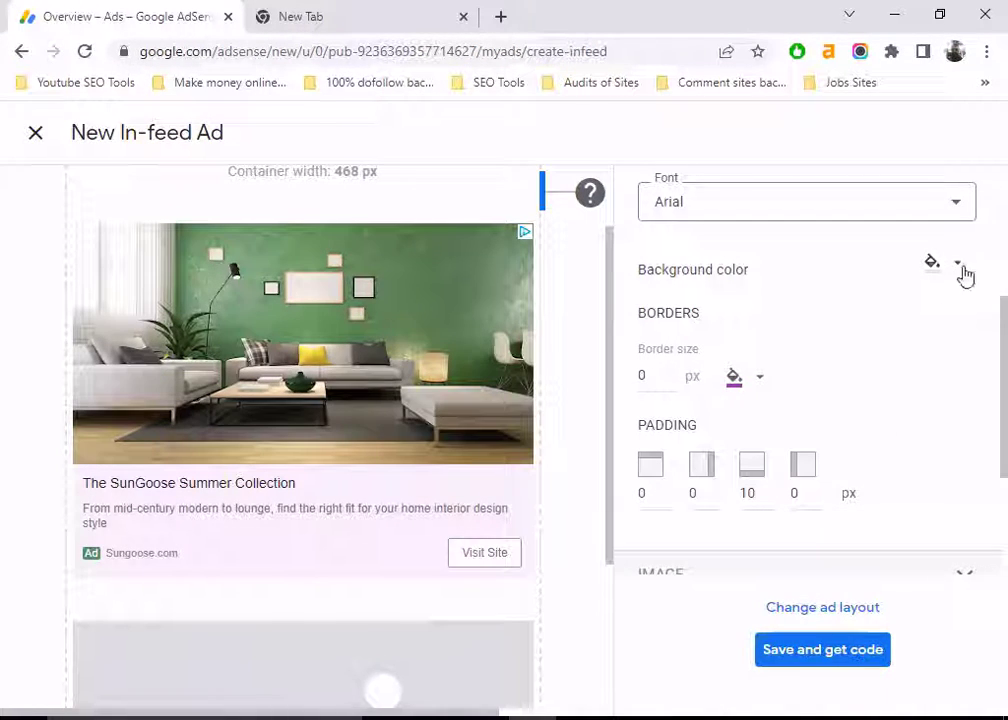
Step: Set the ad image's width to 50% in the image settings
{"action": "scroll", "coordinate": [830, 380], "scroll_direction": "down", "scroll_amount": 2}
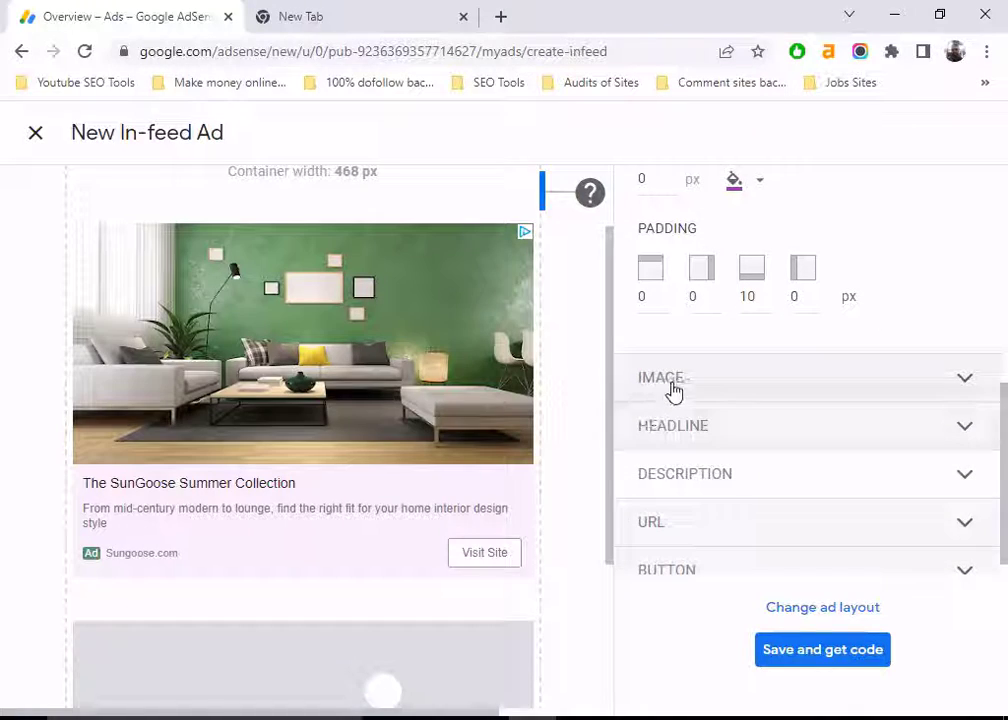
{"action": "left_click", "coordinate": [956, 386]}
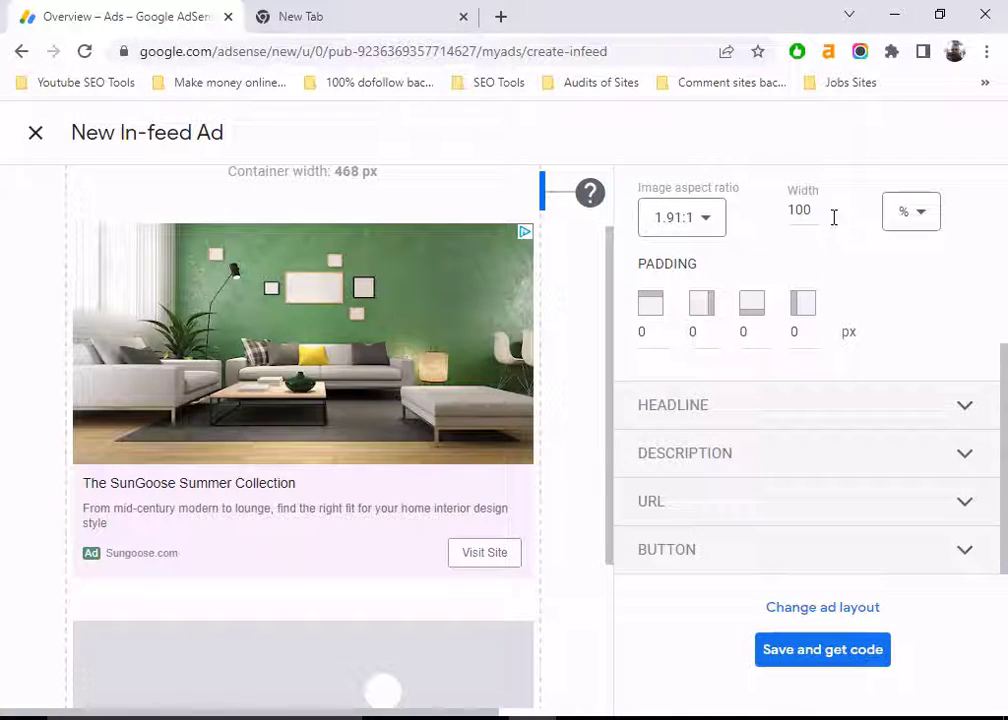
{"action": "left_click_drag", "start_coordinate": [814, 209], "coordinate": [770, 218]}
{"action": "type", "text": "50"}
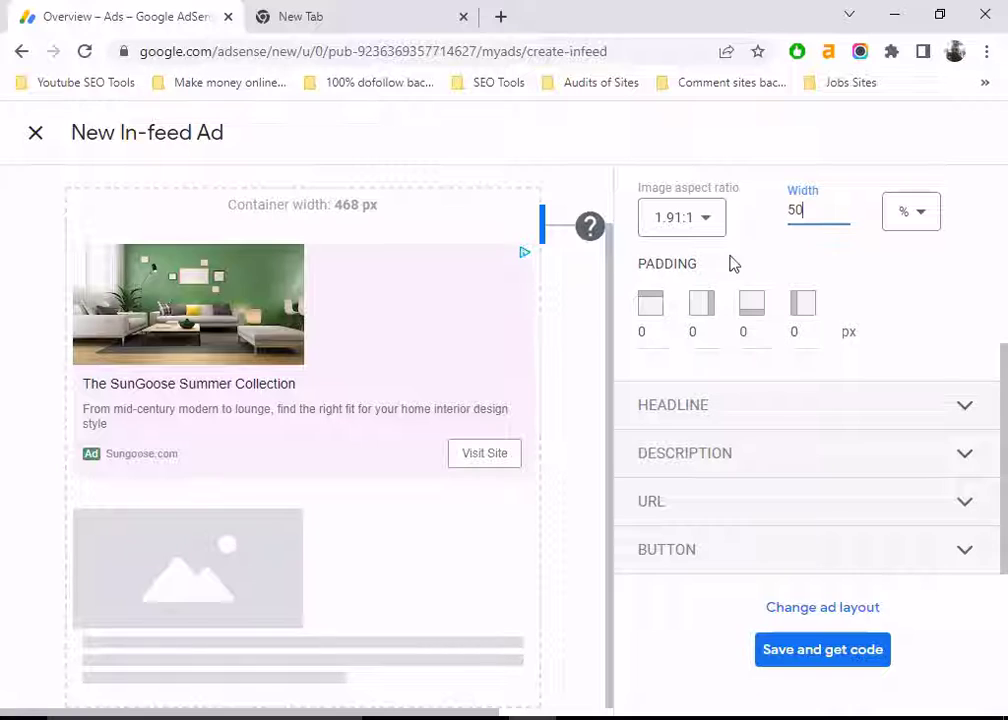
{"action": "left_click", "coordinate": [826, 295]}
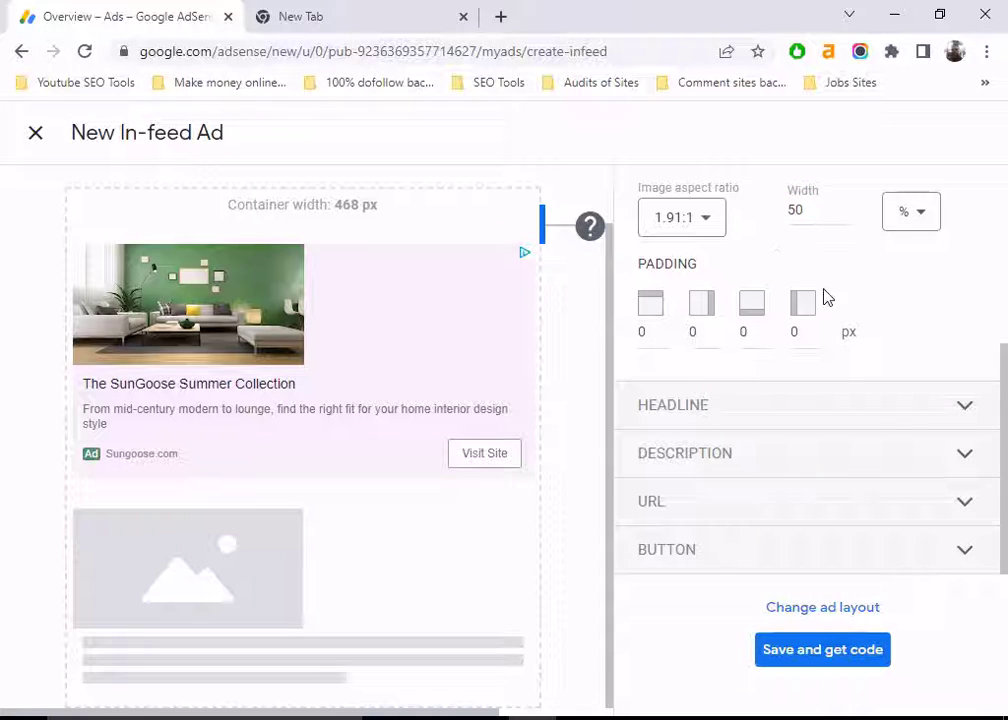
Step: Open the headline settings, try the Long headline, and switch back to Short
{"action": "left_click", "coordinate": [966, 406]}
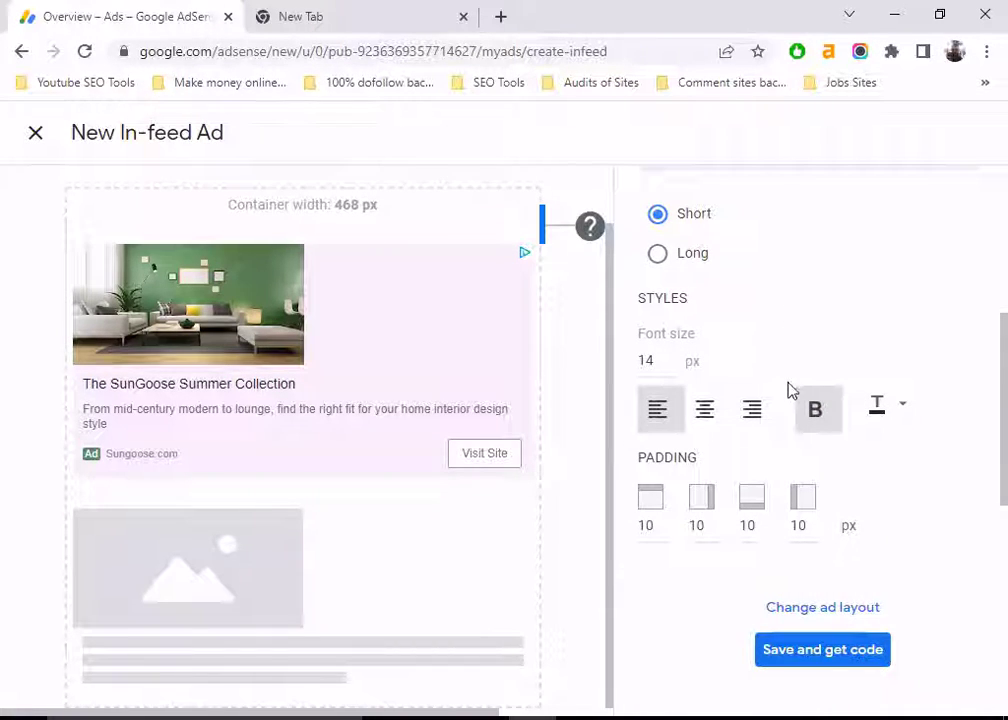
{"action": "left_click", "coordinate": [657, 255]}
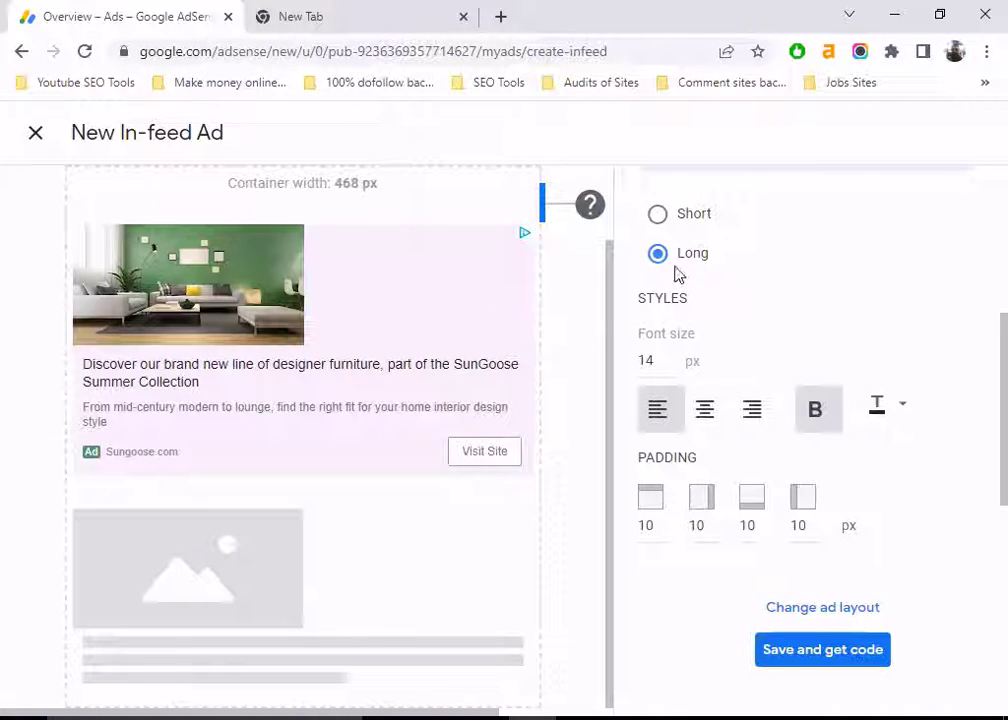
{"action": "left_click", "coordinate": [662, 216]}
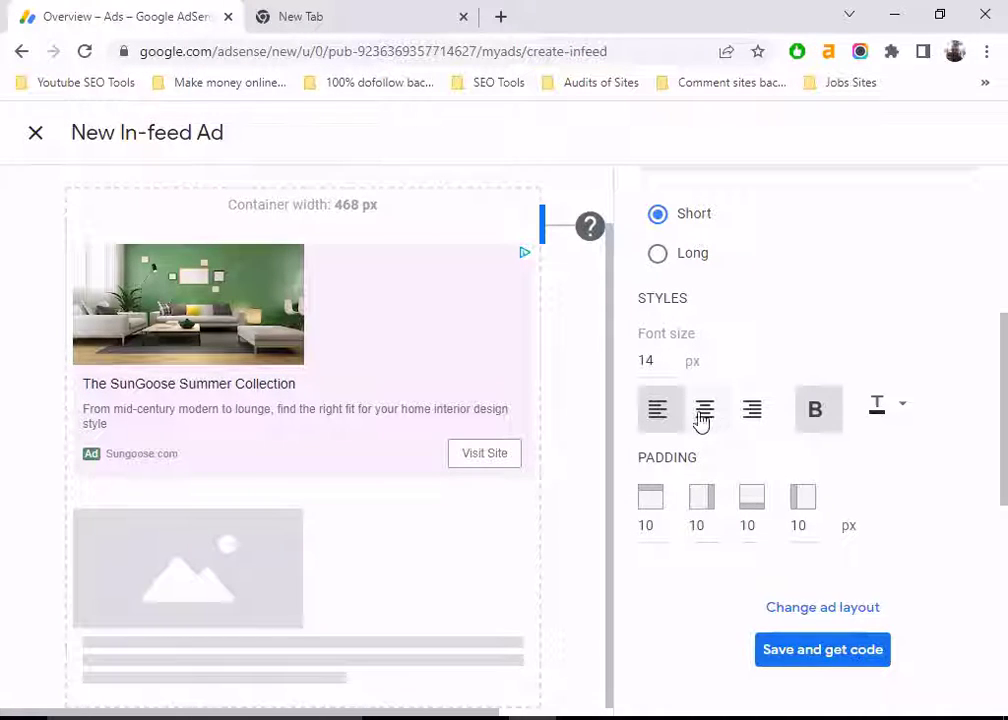
Step: Try center and right alignment for the headline, and restore left alignment
{"action": "left_click", "coordinate": [706, 419]}
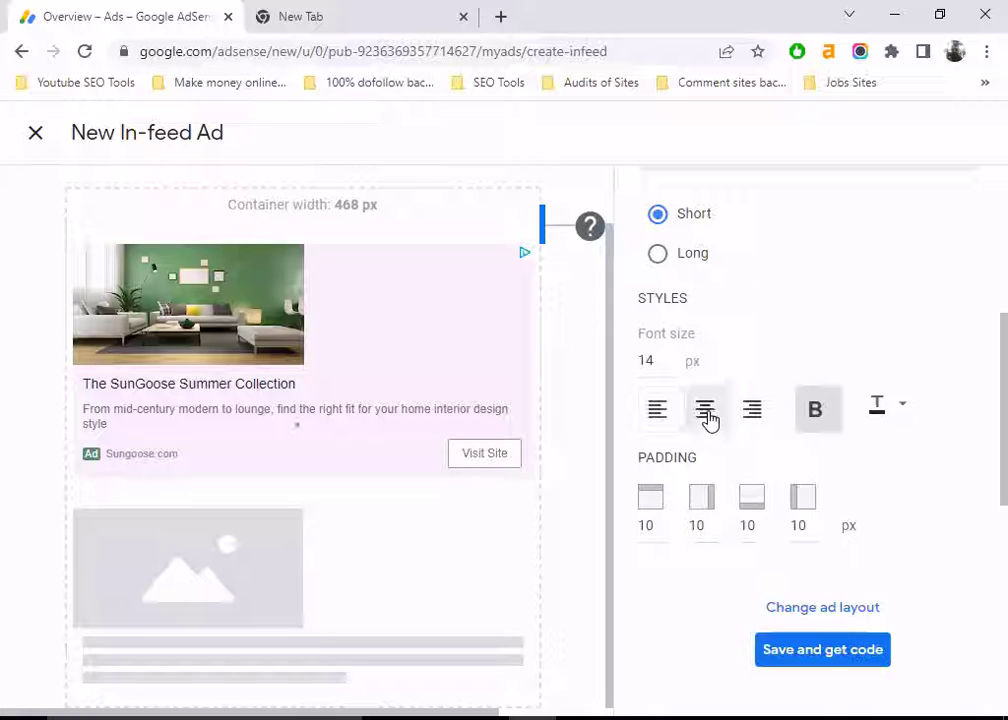
{"action": "left_click", "coordinate": [762, 417]}
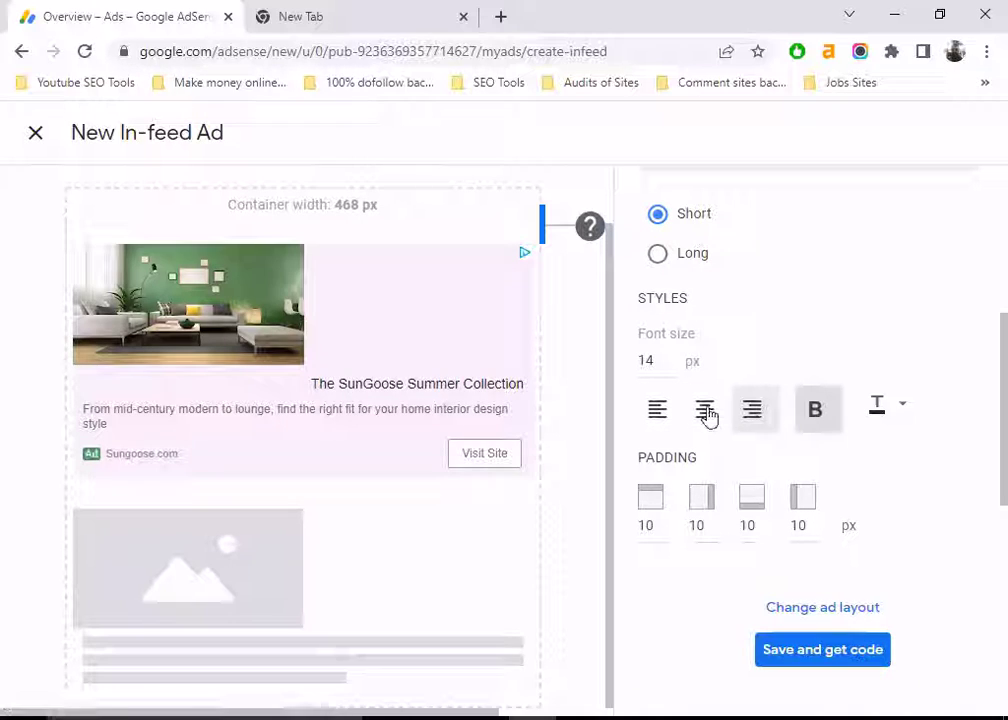
{"action": "left_click", "coordinate": [656, 409]}
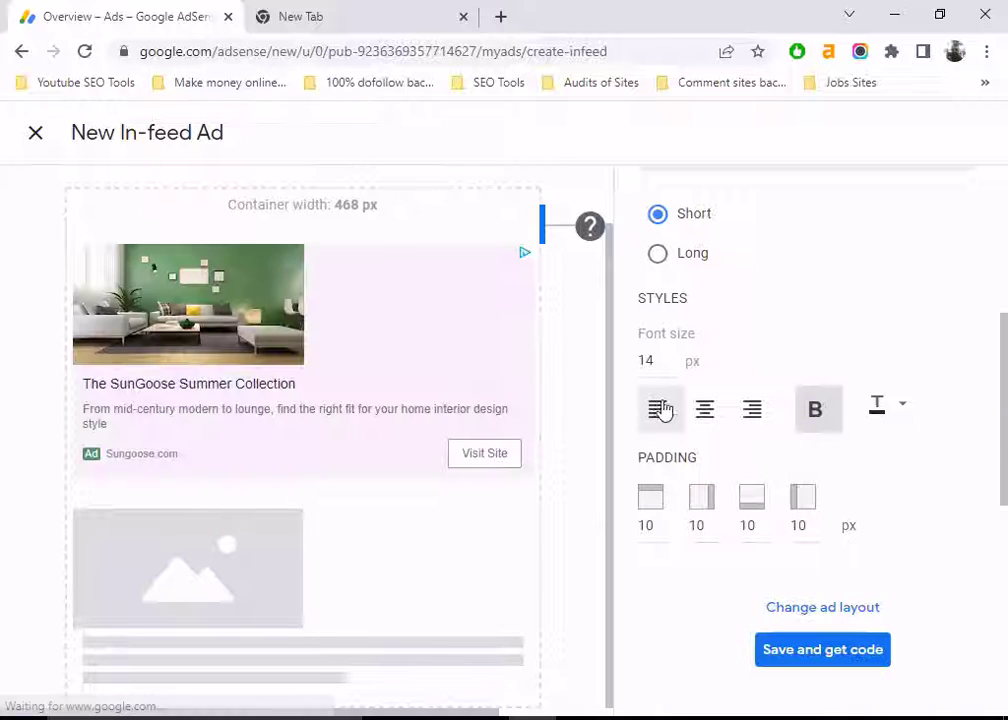
Step: Set the headline's text color to the bright red swatch
{"action": "left_click", "coordinate": [903, 407]}
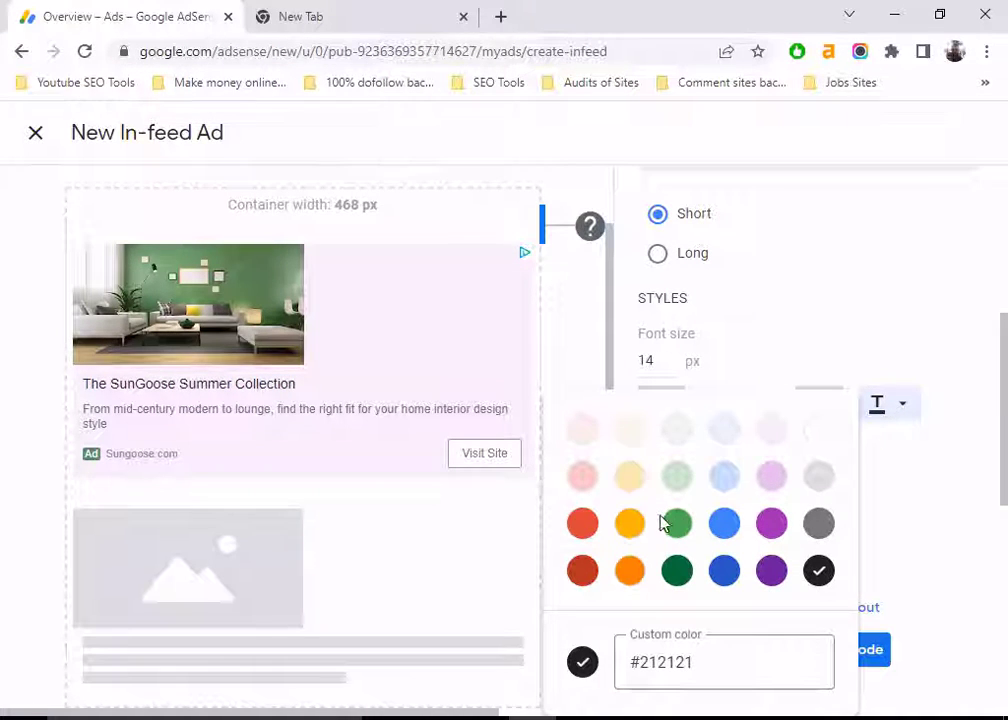
{"action": "left_click", "coordinate": [582, 523]}
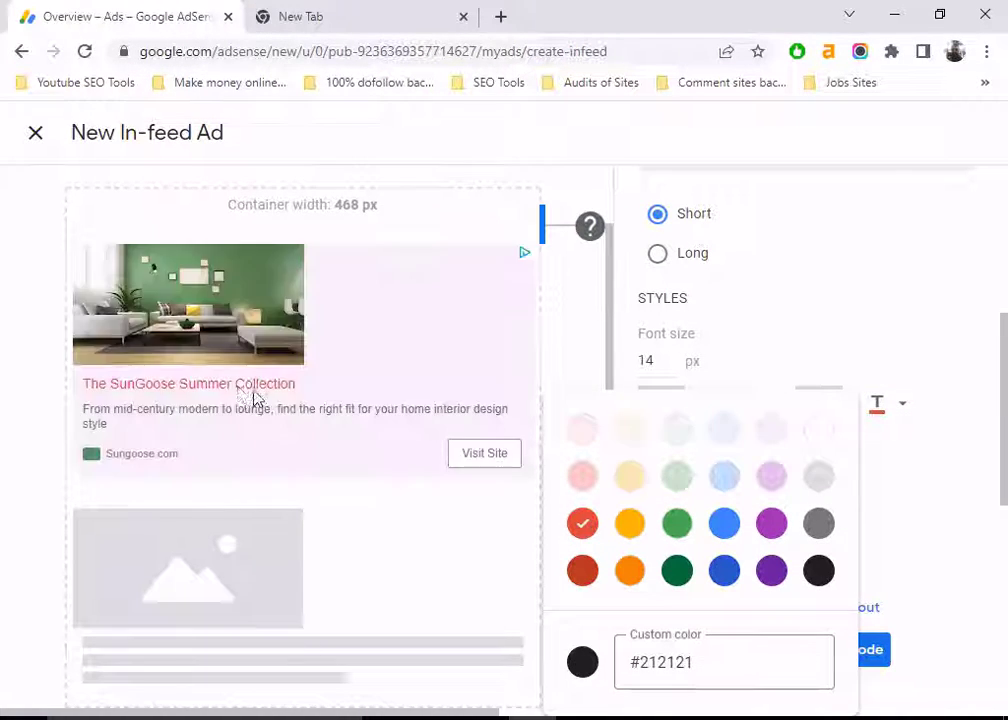
{"action": "left_click", "coordinate": [930, 330]}
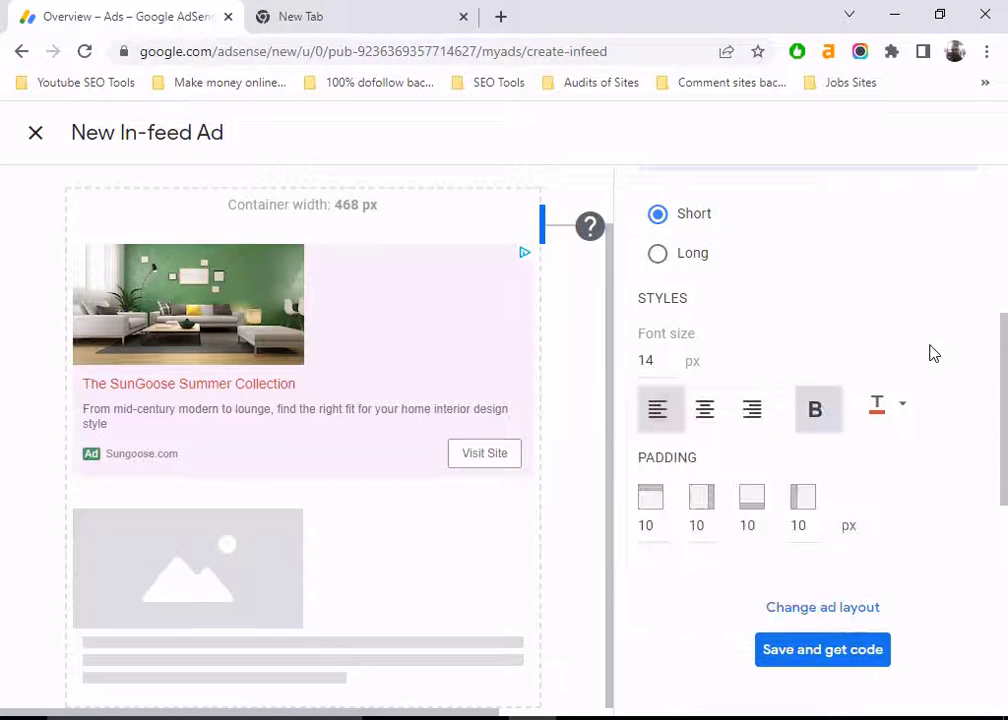
Step: Open the description settings and center-align the ad description text
{"action": "scroll", "coordinate": [934, 360], "scroll_direction": "down", "scroll_amount": 2}
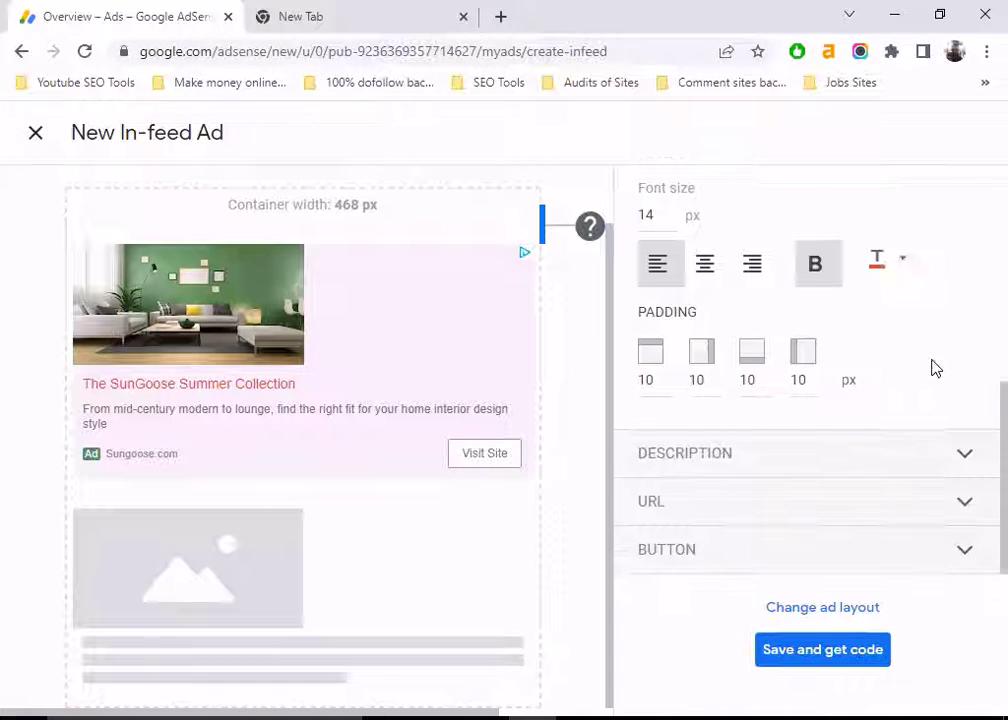
{"action": "left_click", "coordinate": [960, 458]}
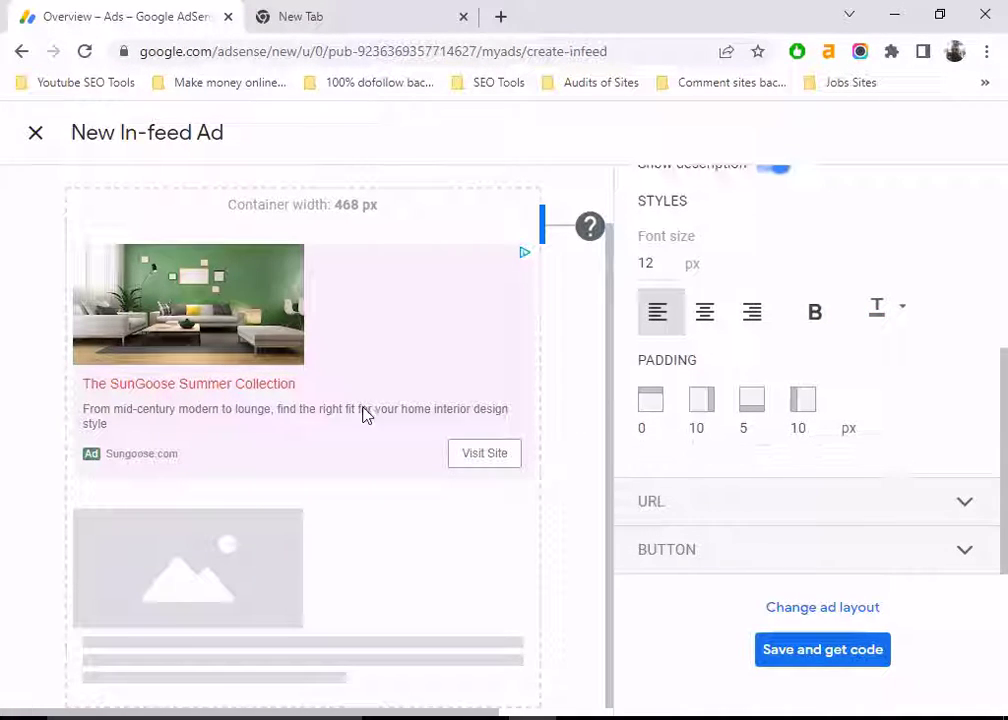
{"action": "left_click", "coordinate": [705, 312]}
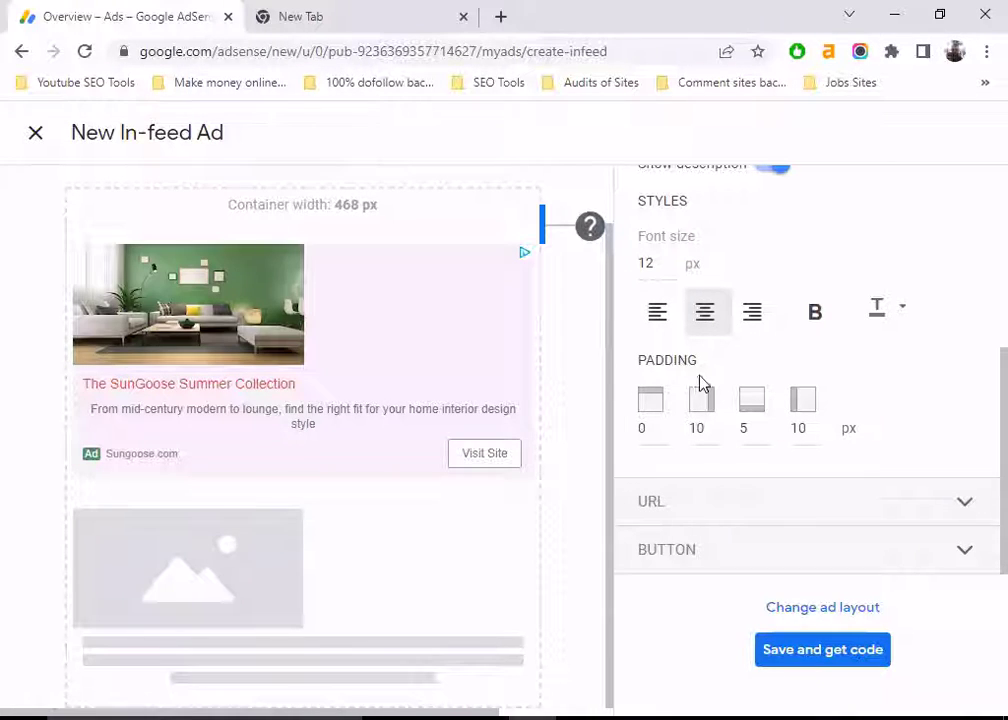
Step: Try the light red swatch as the description's text color
{"action": "left_click", "coordinate": [906, 310]}
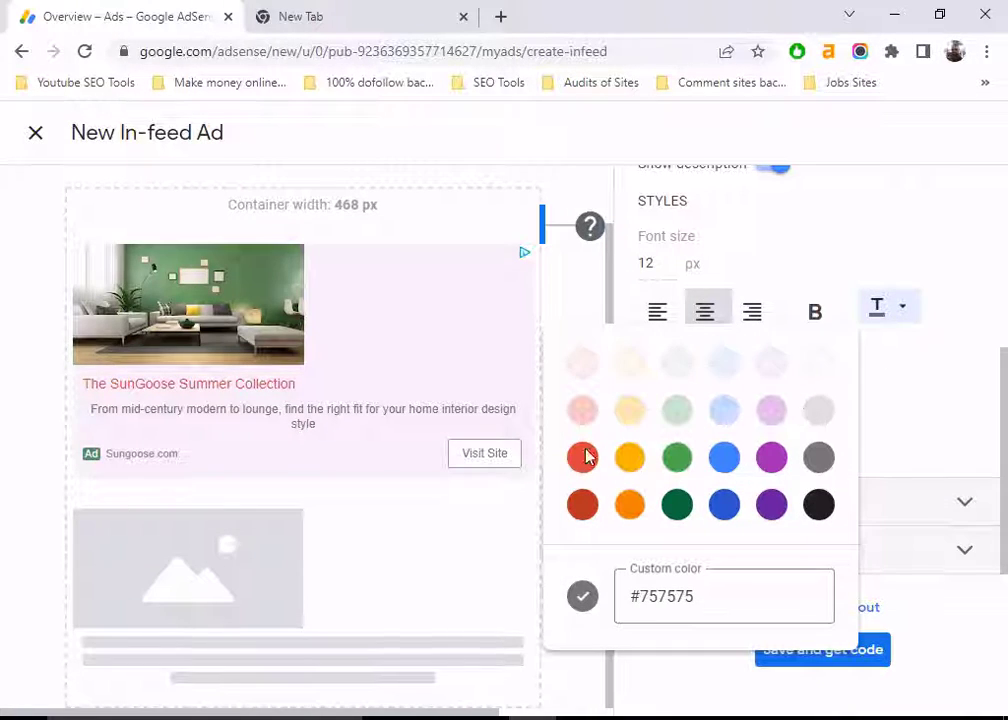
{"action": "left_click", "coordinate": [582, 411]}
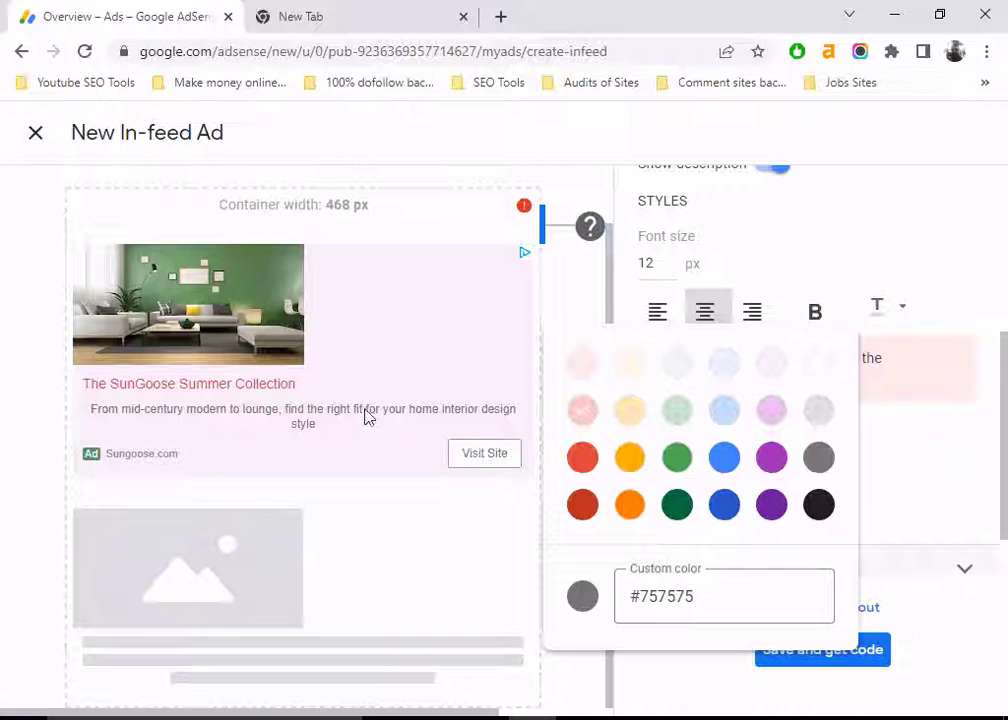
{"action": "left_click", "coordinate": [911, 433]}
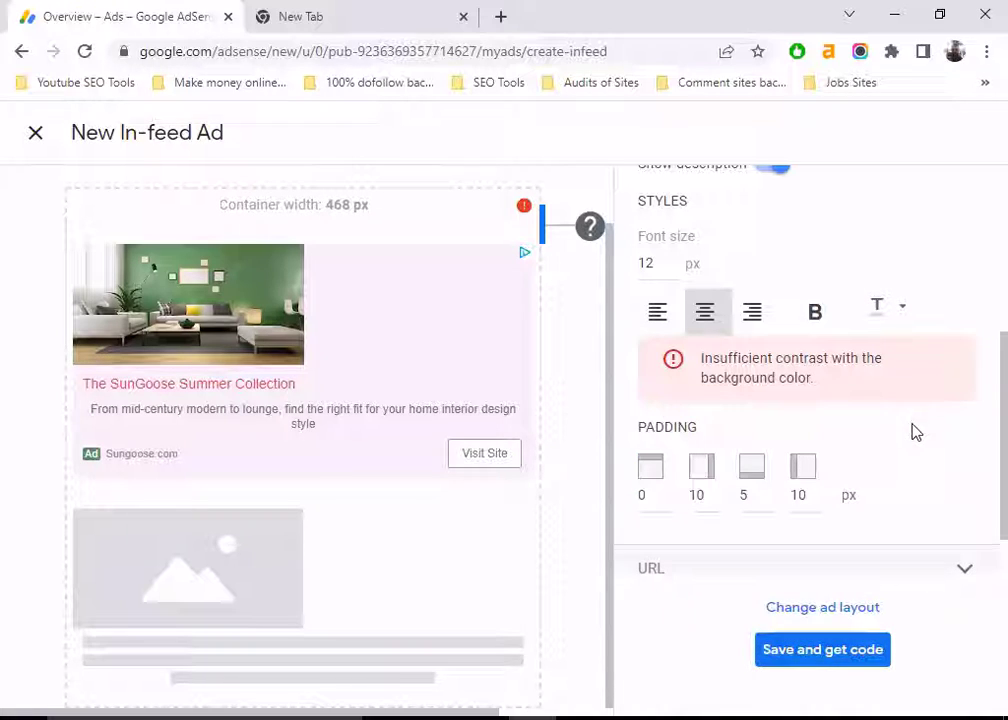
Step: Set the description's text color to the dark purple swatch and make the text bold
{"action": "left_click", "coordinate": [903, 309]}
{"action": "left_click", "coordinate": [818, 459]}
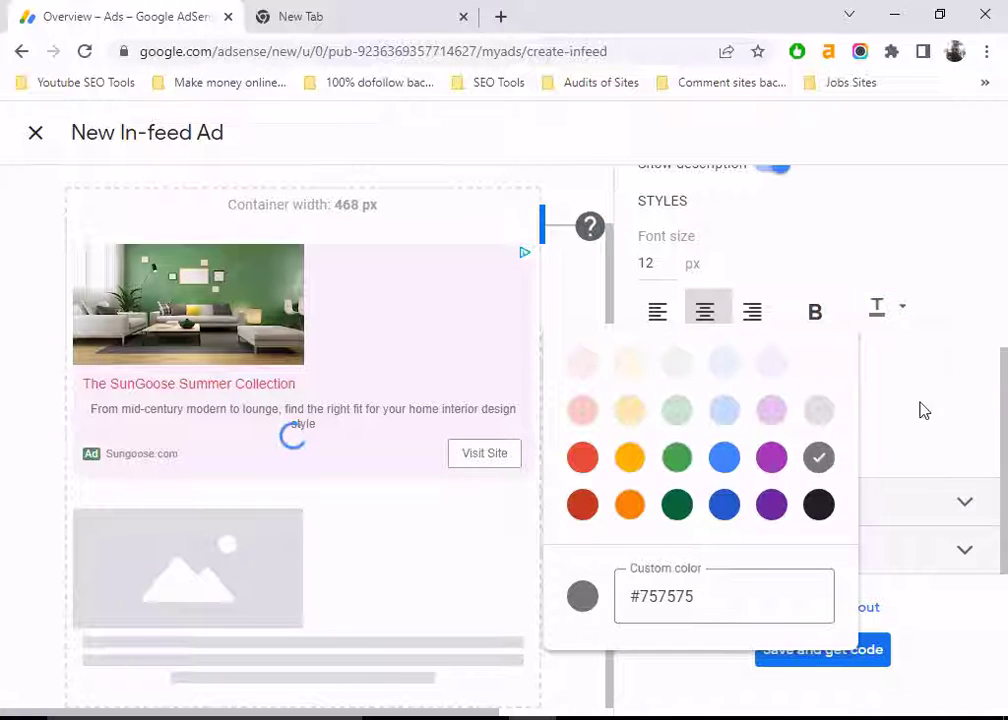
{"action": "left_click", "coordinate": [771, 506]}
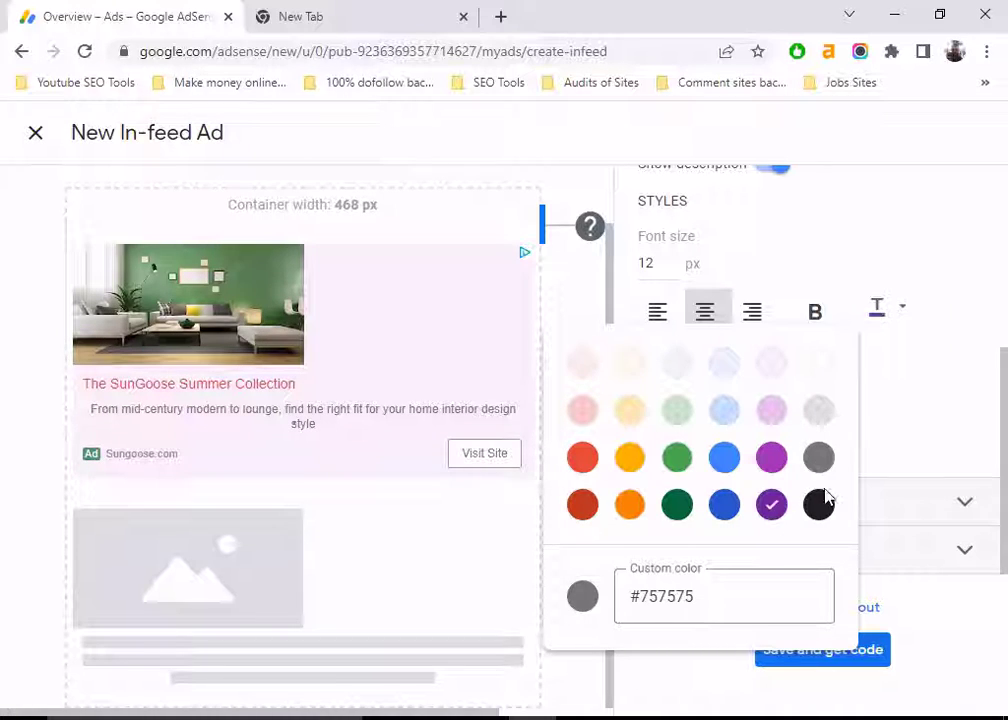
{"action": "left_click", "coordinate": [907, 428]}
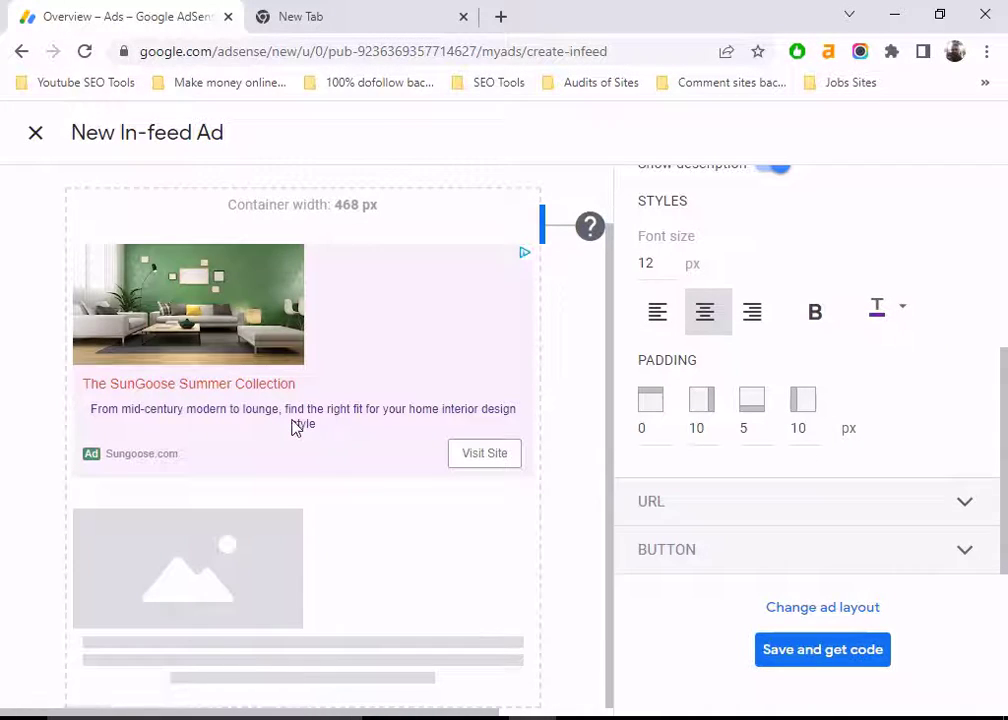
{"action": "left_click", "coordinate": [815, 318]}
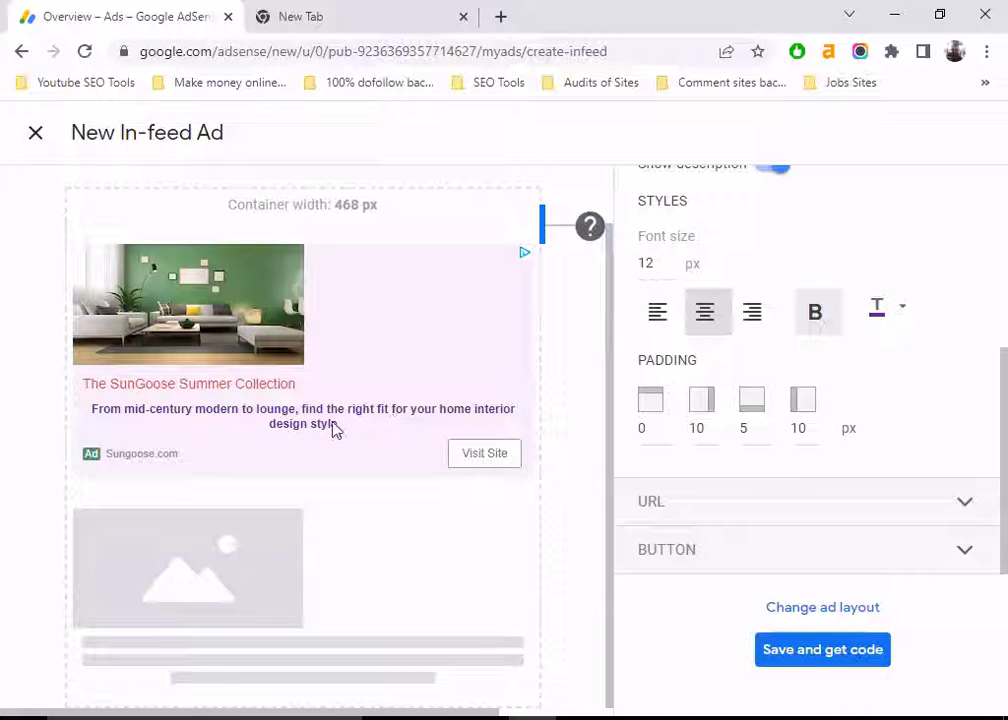
Step: Make the ad's URL text bold and color it with the bright red swatch
{"action": "left_click", "coordinate": [965, 501]}
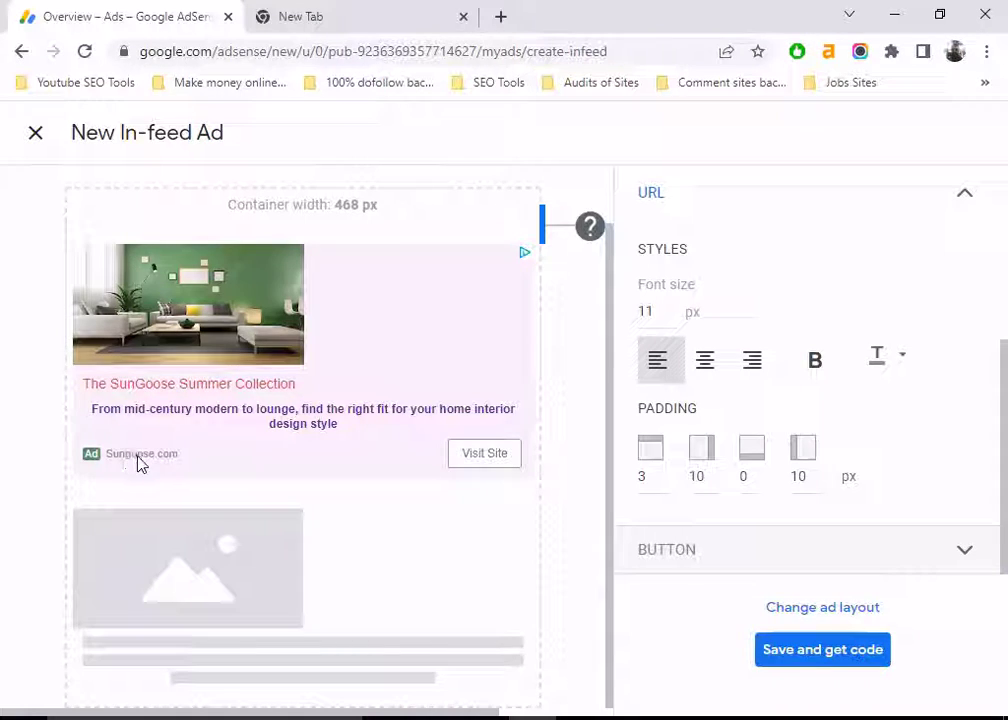
{"action": "left_click", "coordinate": [818, 360]}
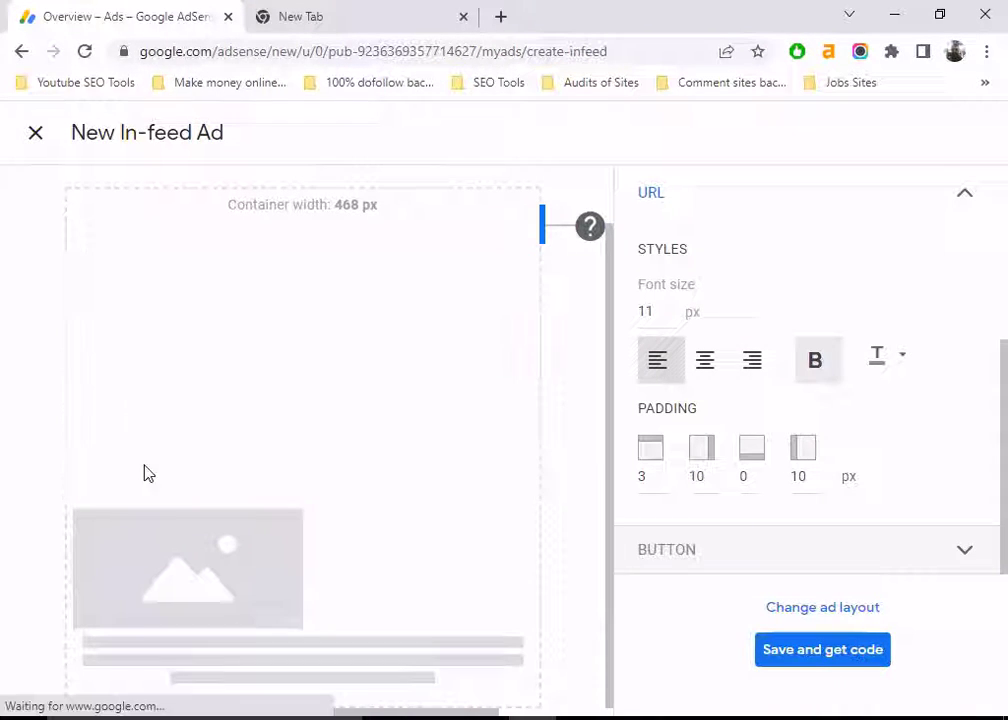
{"action": "left_click", "coordinate": [908, 358]}
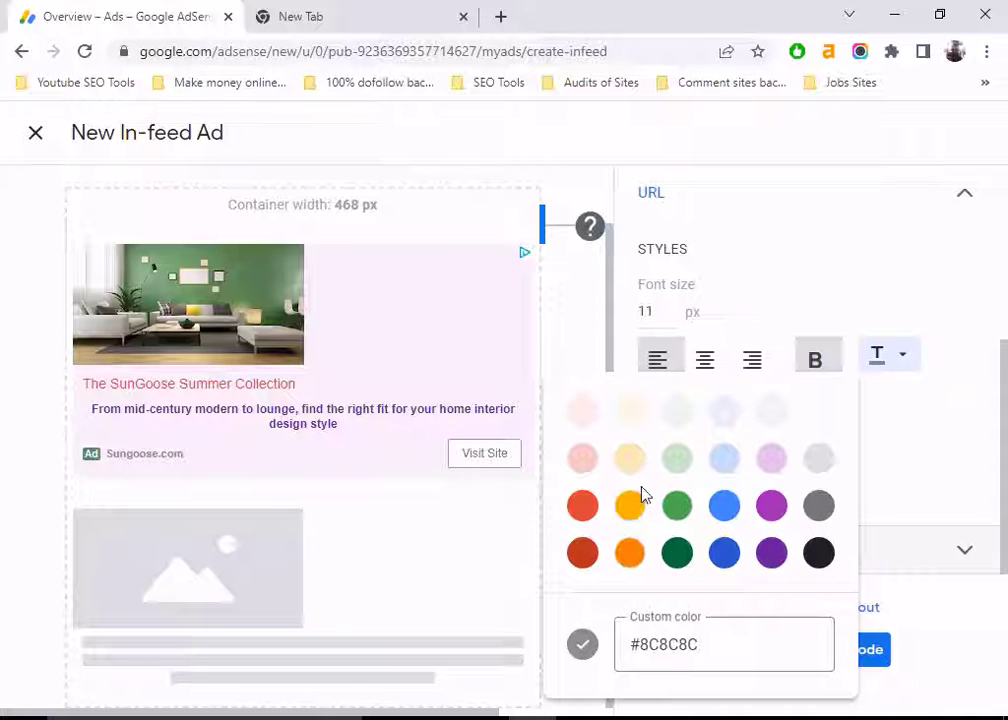
{"action": "left_click", "coordinate": [583, 506]}
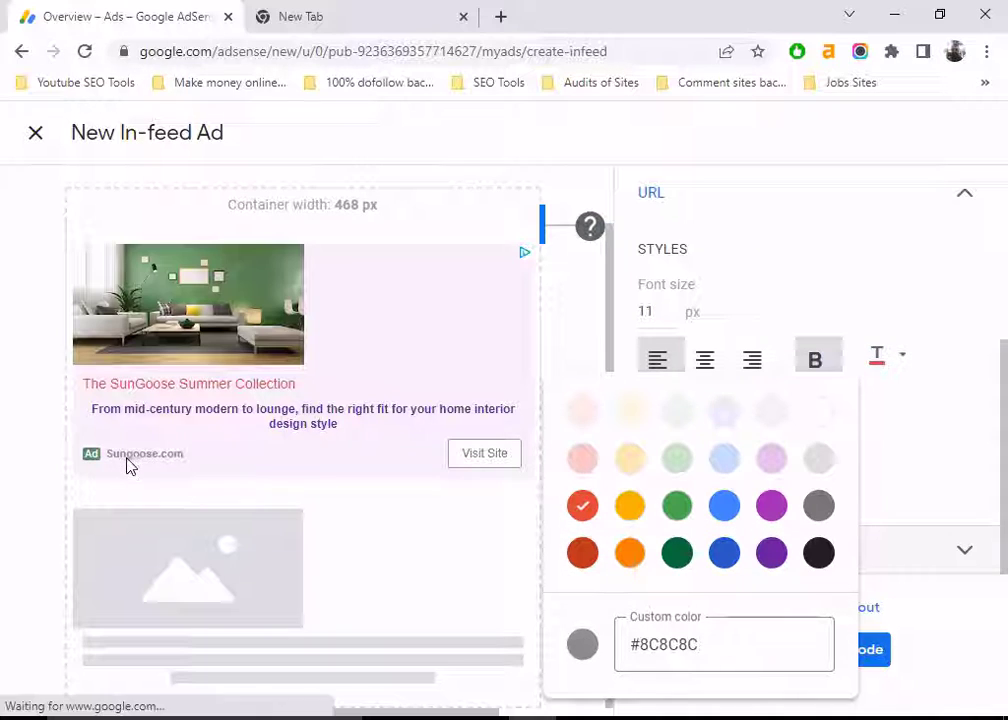
{"action": "left_click", "coordinate": [940, 316]}
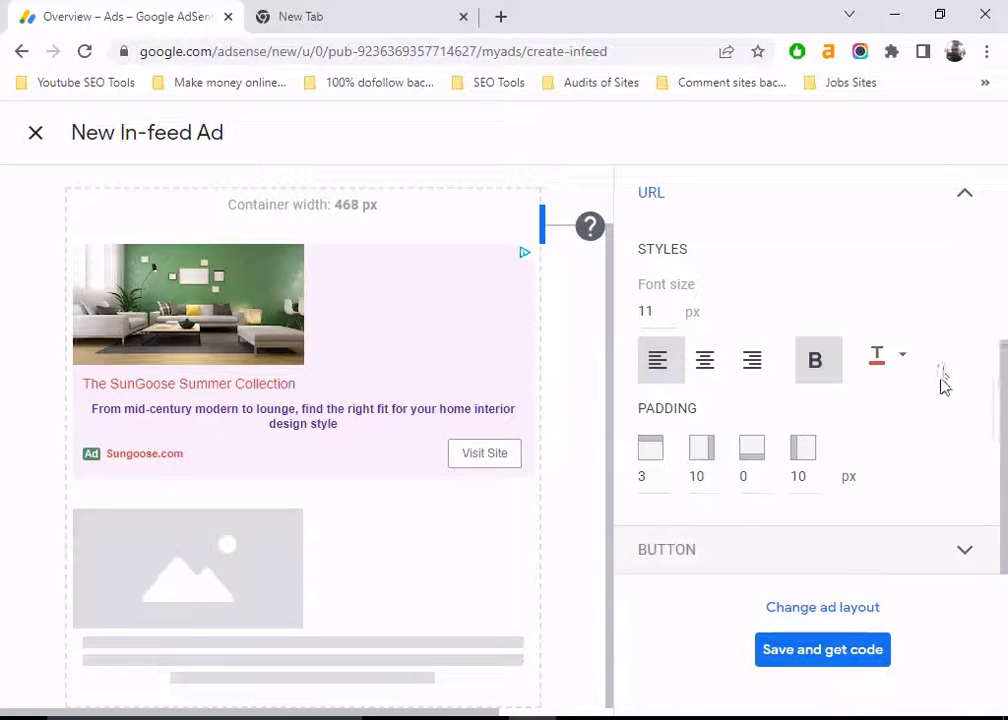
Step: Open the button settings and set the button's font color to the dark blue swatch
{"action": "left_click", "coordinate": [953, 556]}
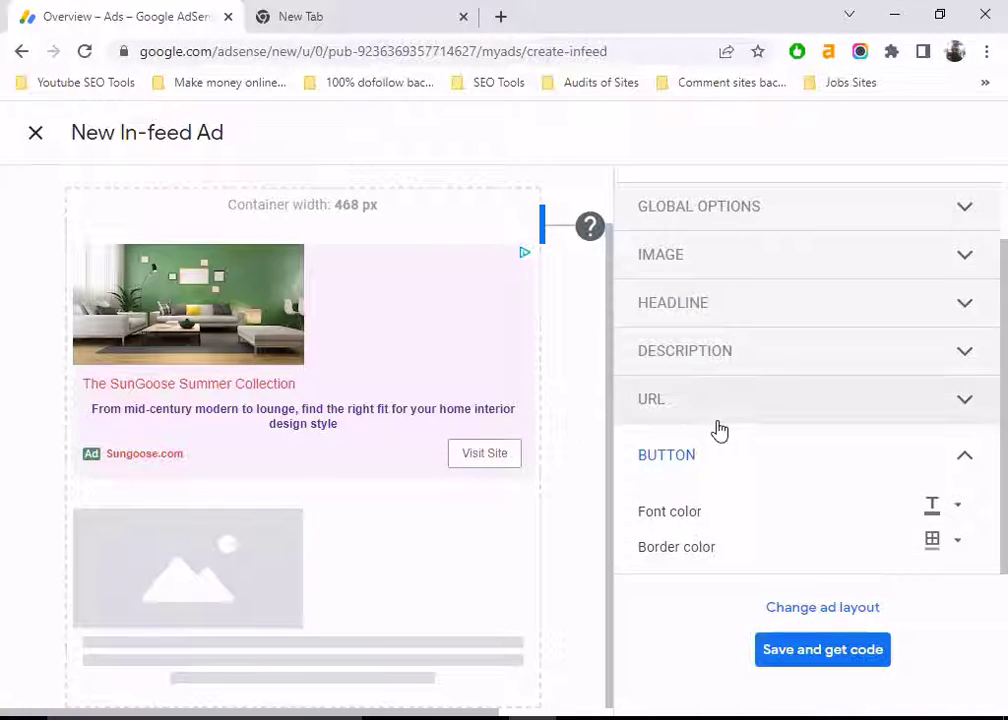
{"action": "left_click", "coordinate": [961, 511]}
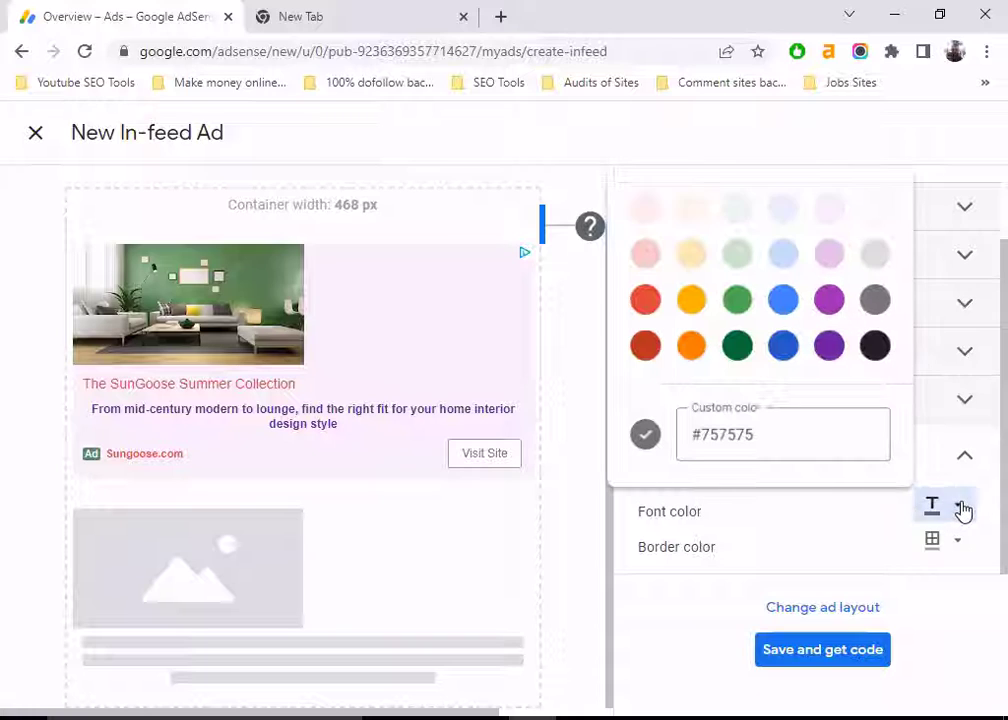
{"action": "left_click", "coordinate": [776, 343]}
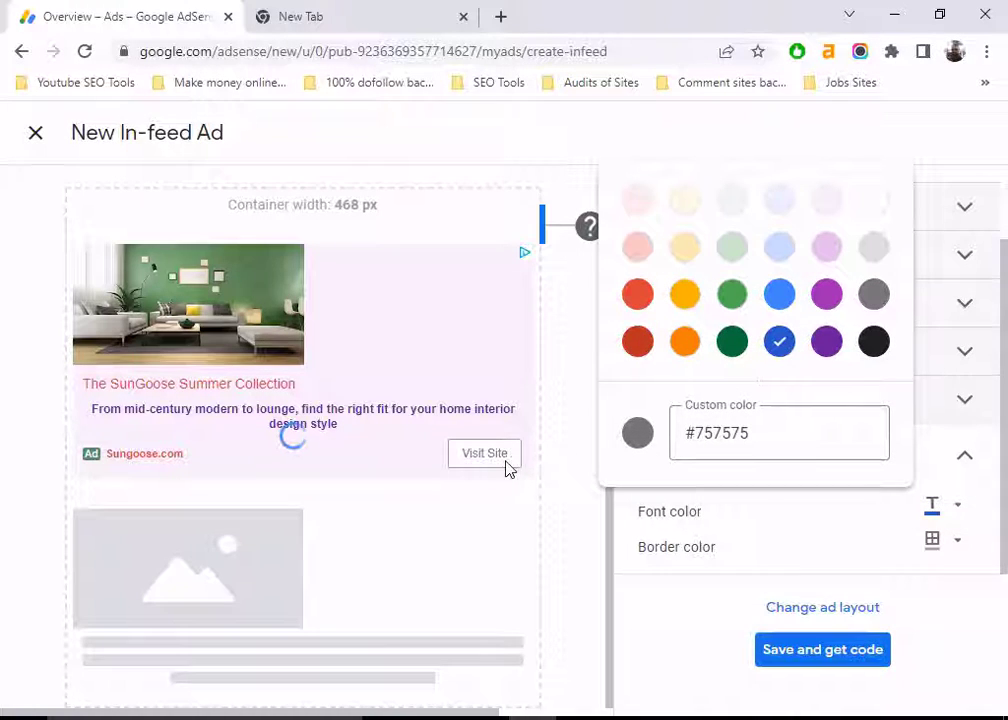
{"action": "left_click", "coordinate": [856, 509]}
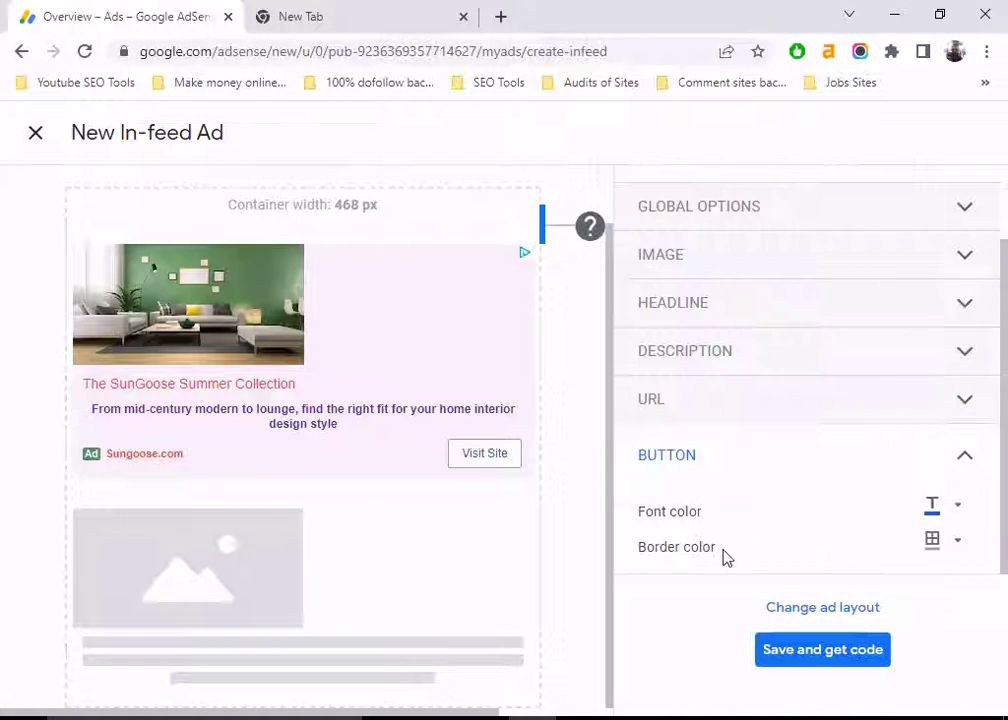
Step: Set the button's border color to the bright red swatch
{"action": "left_click", "coordinate": [961, 543]}
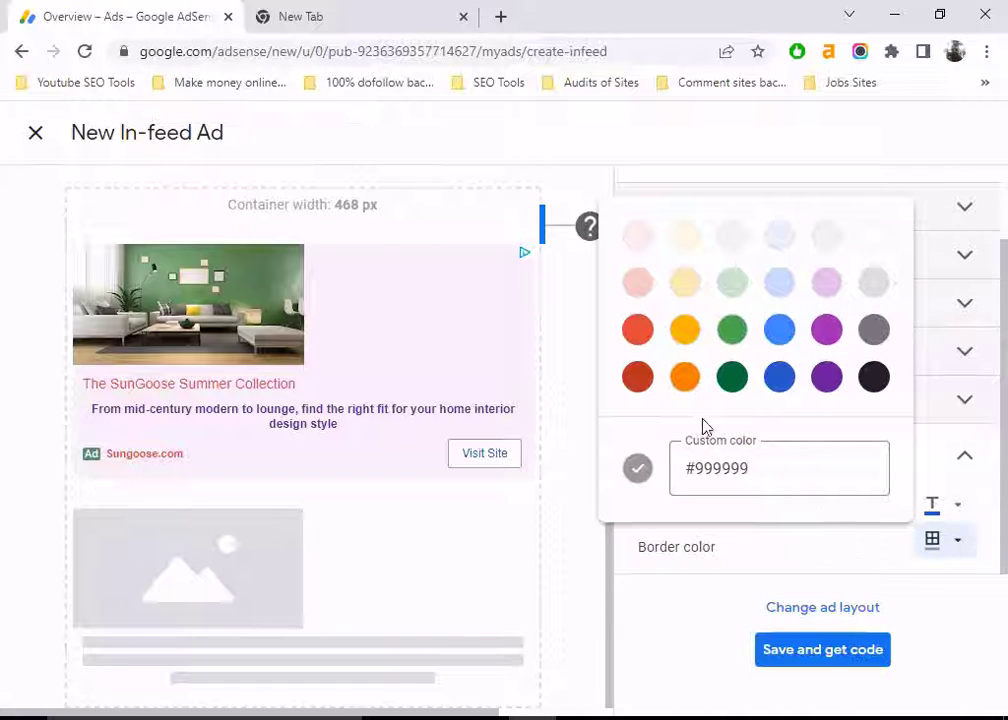
{"action": "left_click", "coordinate": [640, 331]}
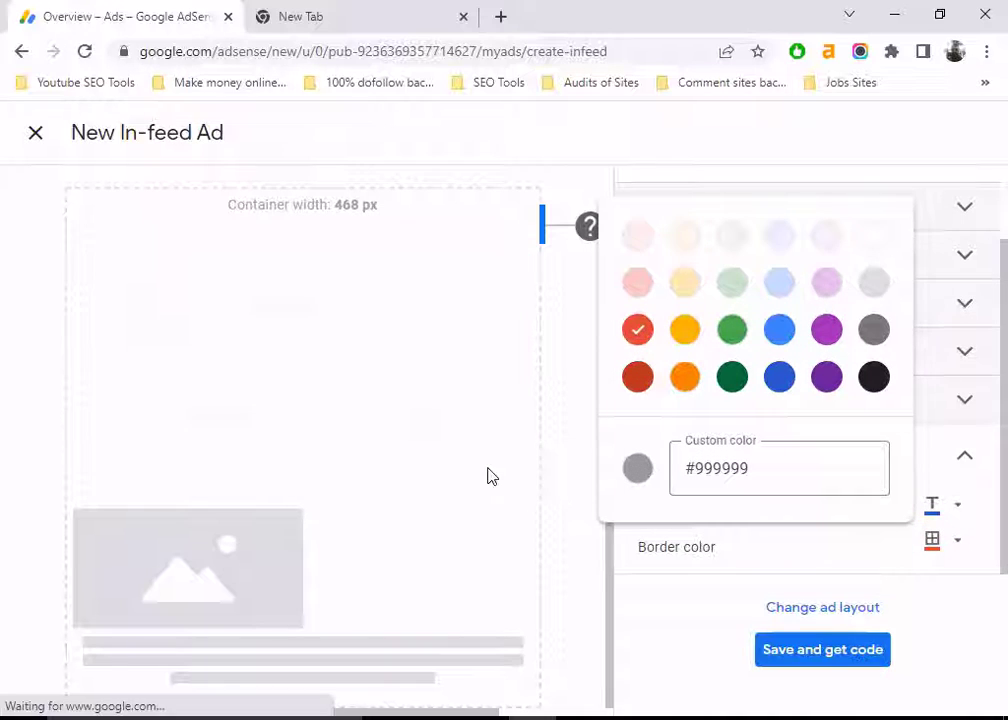
{"action": "left_click", "coordinate": [952, 578]}
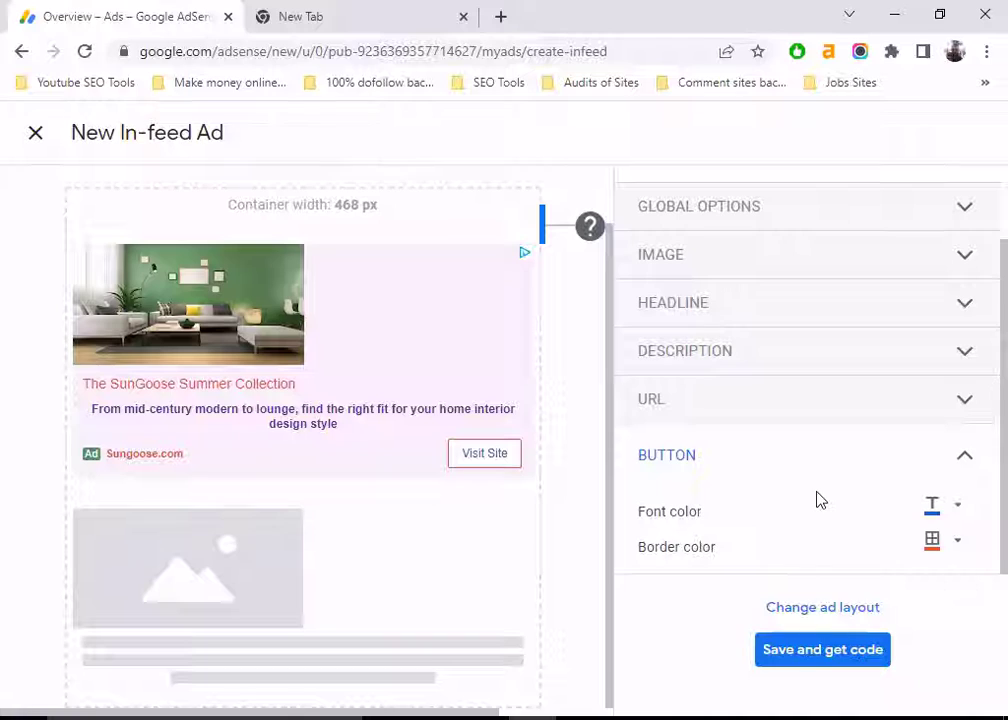
Step: Name the ad unit "Feed ad for pakgovt test", as saving requires a name
{"action": "left_click", "coordinate": [812, 650]}
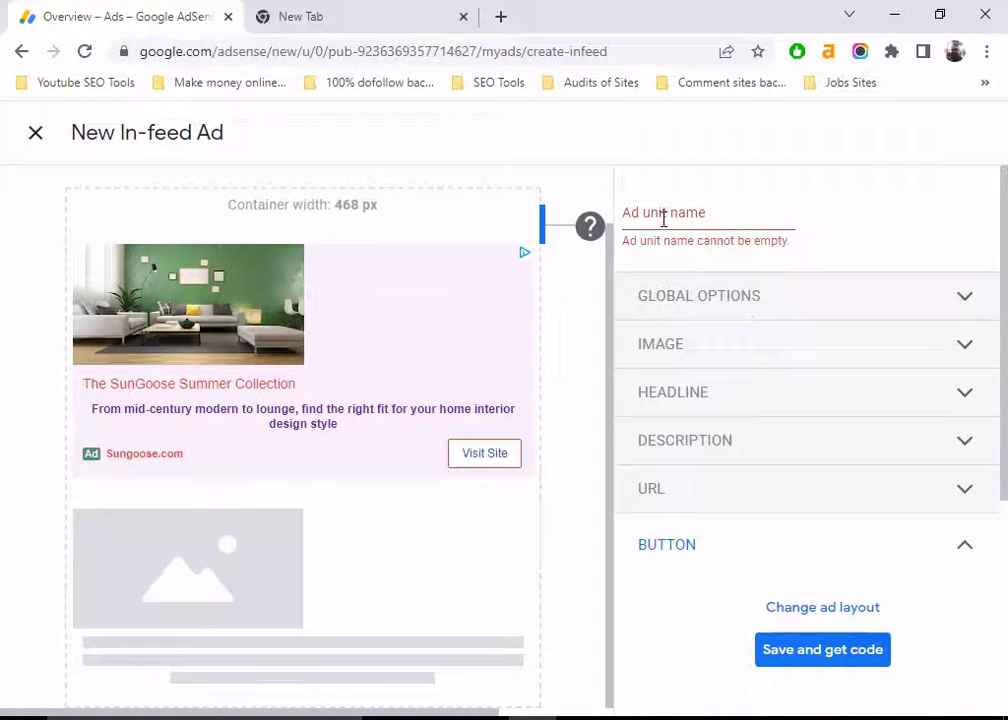
{"action": "left_click", "coordinate": [663, 219]}
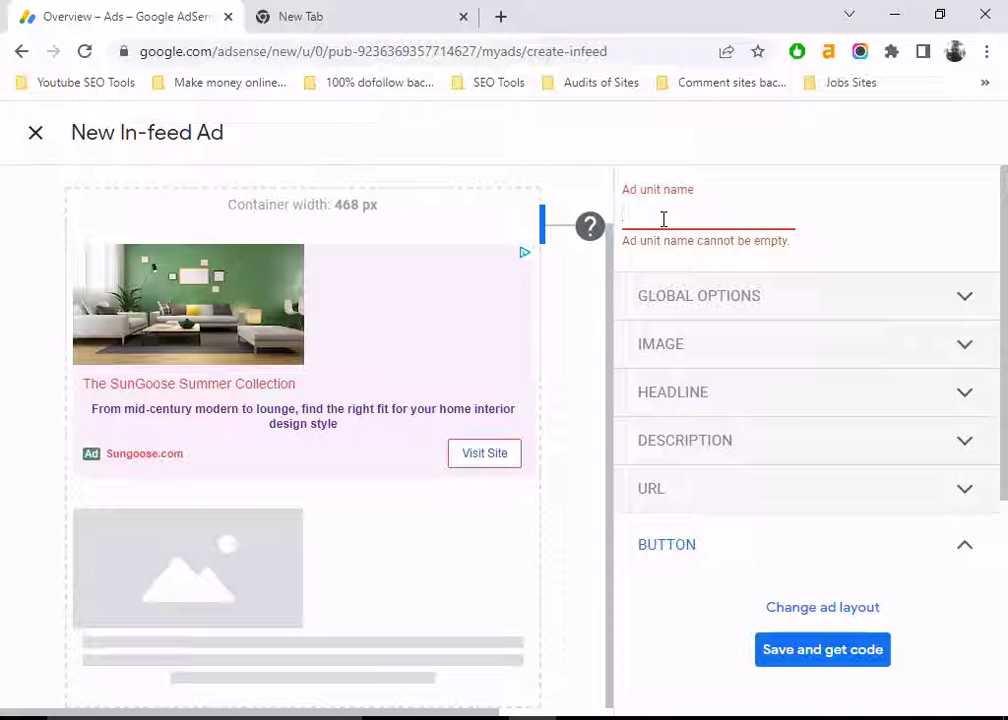
{"action": "type", "text": "Feed"}
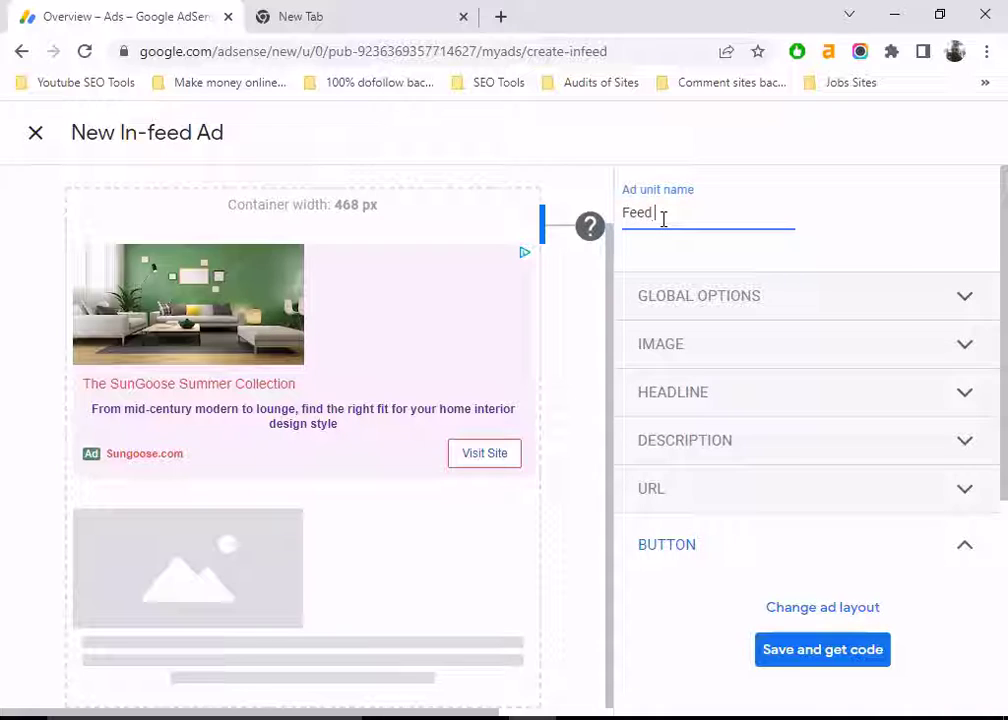
{"action": "type", "text": " ad for pakgovt test"}
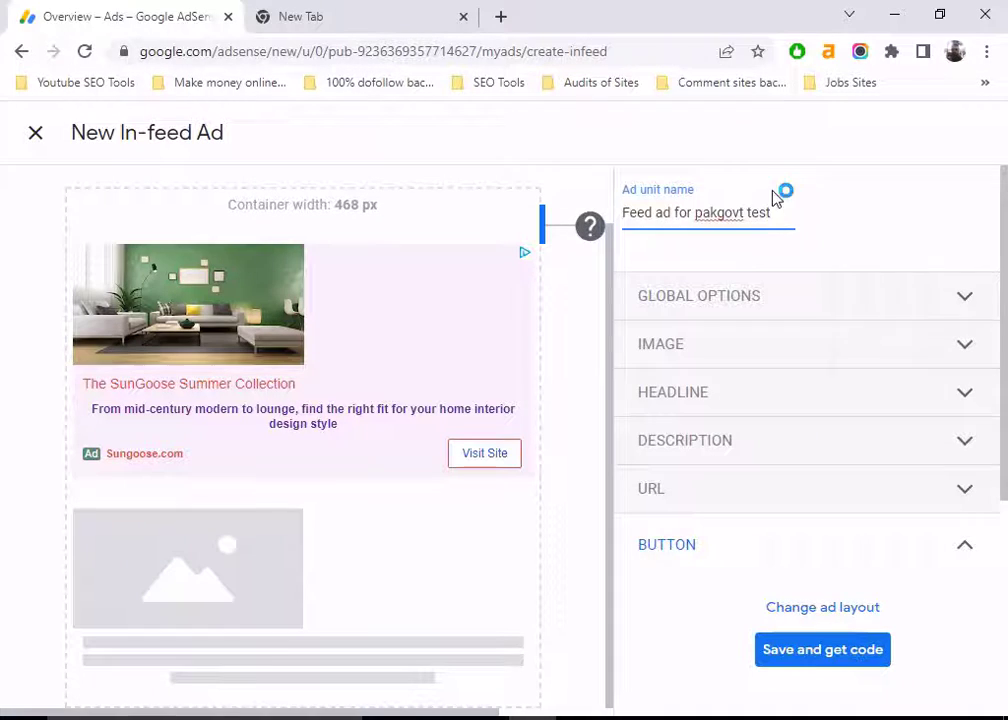
Step: Save the In-feed ad unit and bring up its generated code snippet for placement on the site
{"action": "scroll", "coordinate": [846, 452], "scroll_direction": "down", "scroll_amount": 1}
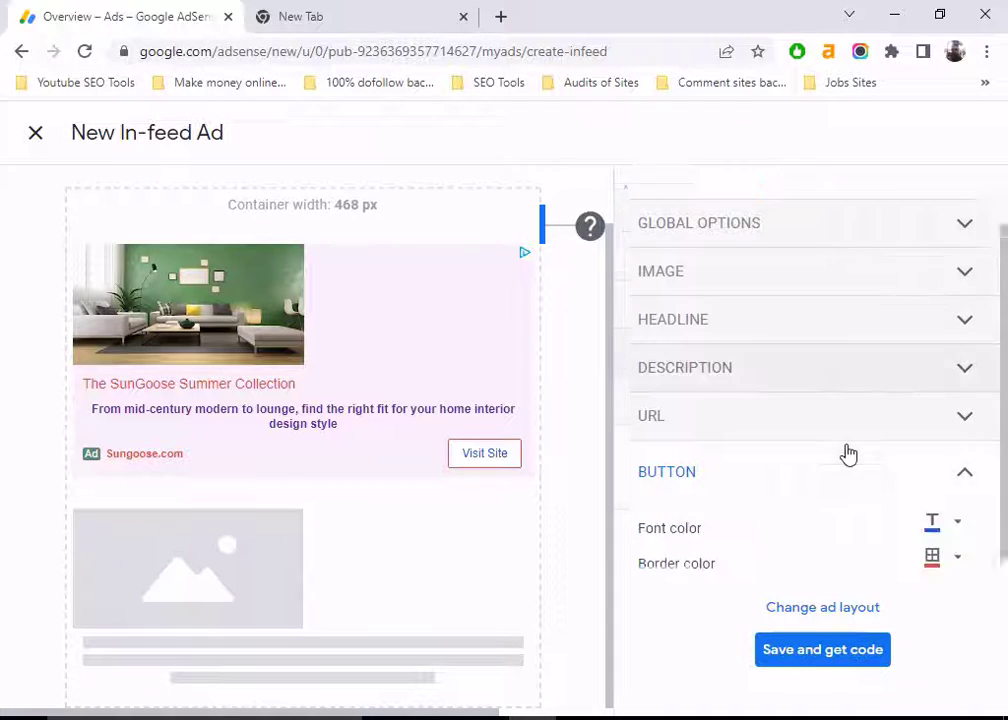
{"action": "left_click", "coordinate": [808, 652]}
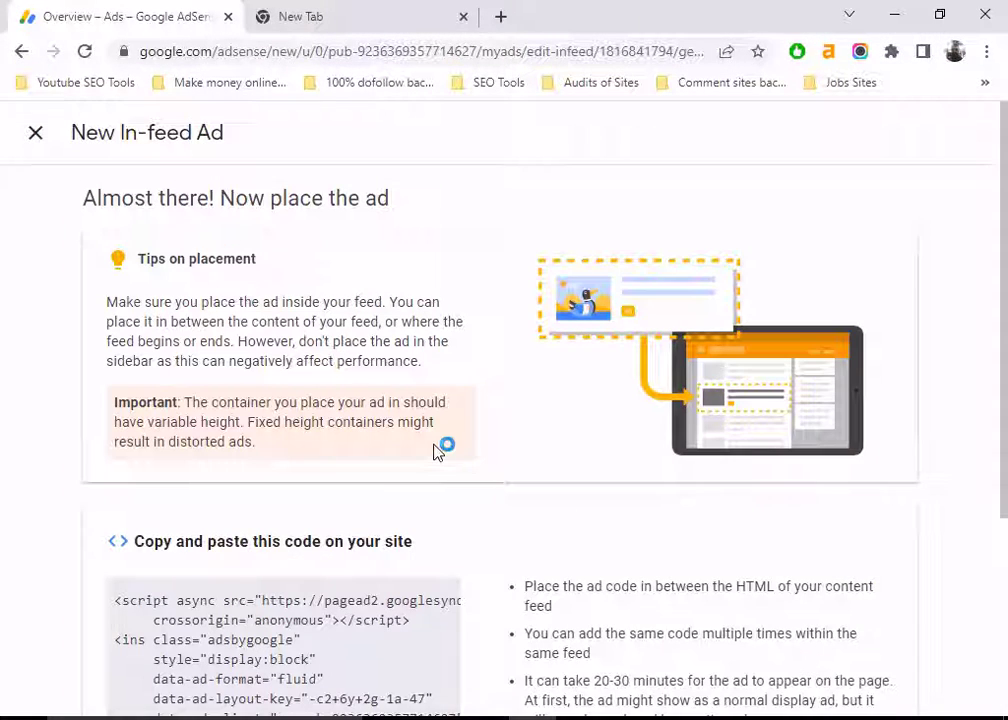
{"action": "scroll", "coordinate": [441, 448], "scroll_direction": "down", "scroll_amount": 3}
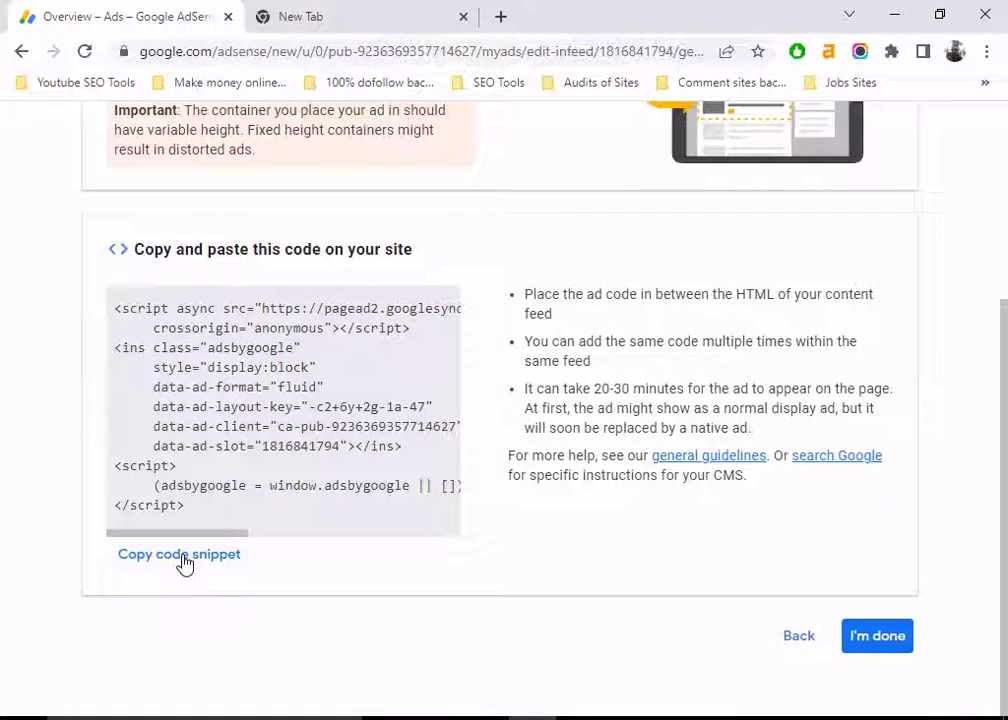